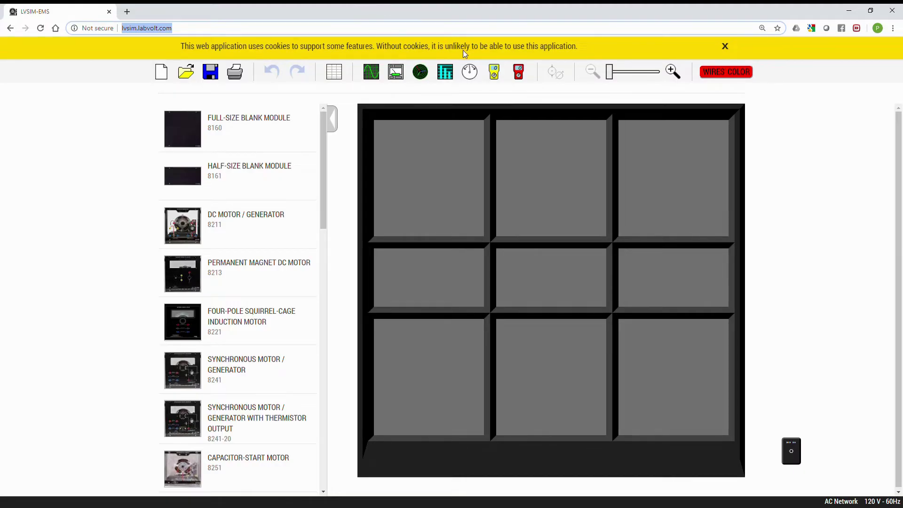
# Dismiss the yellow cookie notice to reveal the empty nine-slot workbench
pyautogui.click(725, 46)
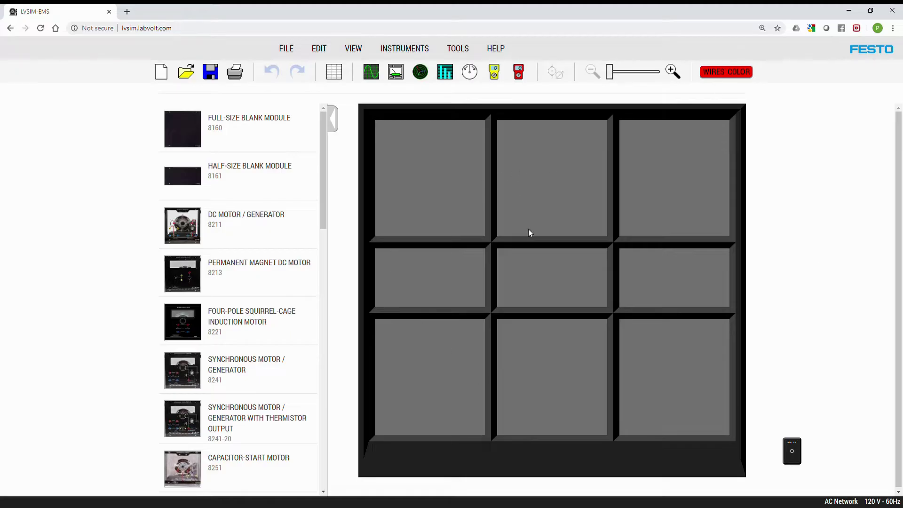
# Place Power Supply 8821 in the first slot and DC Motor / Generator 8211 beside it
pyautogui.scroll(-10, 268, 202)
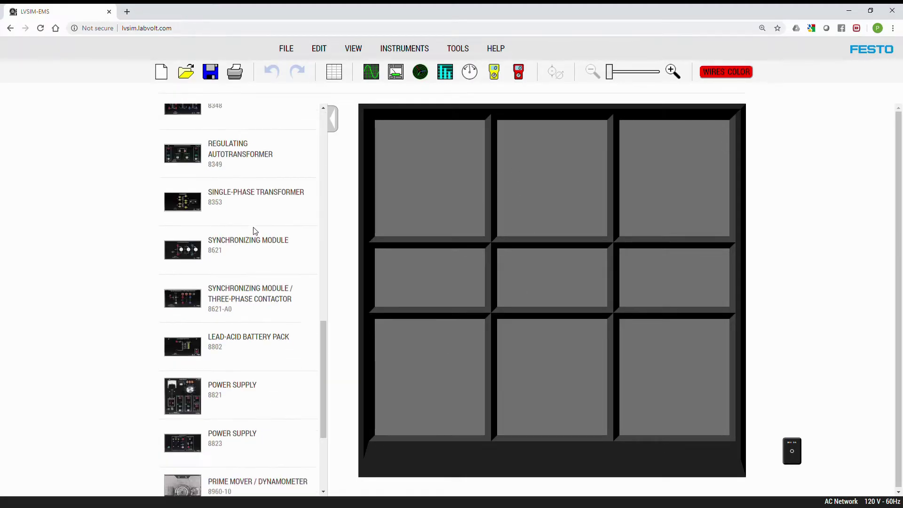
pyautogui.scroll(10, 256, 226)
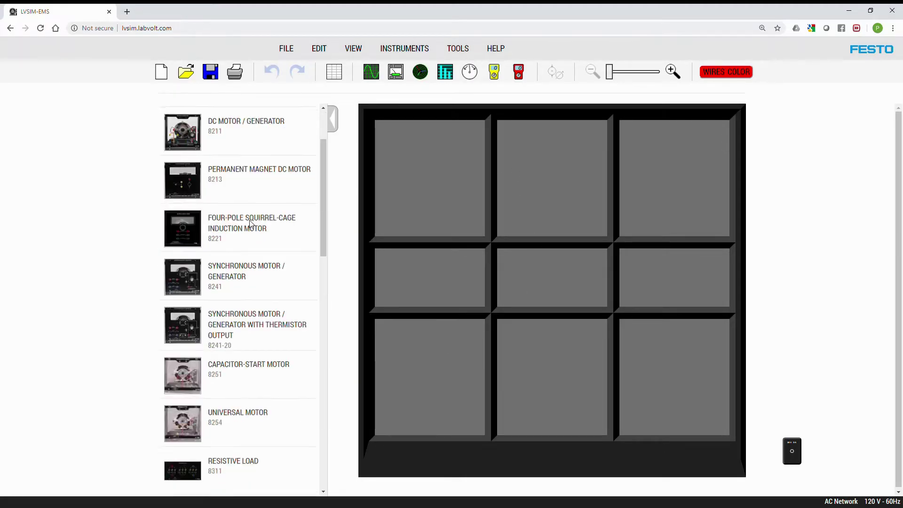
pyautogui.click(334, 120)
pyautogui.click(11, 121)
pyautogui.scroll(-1, 239, 252)
pyautogui.scroll(-20, 239, 252)
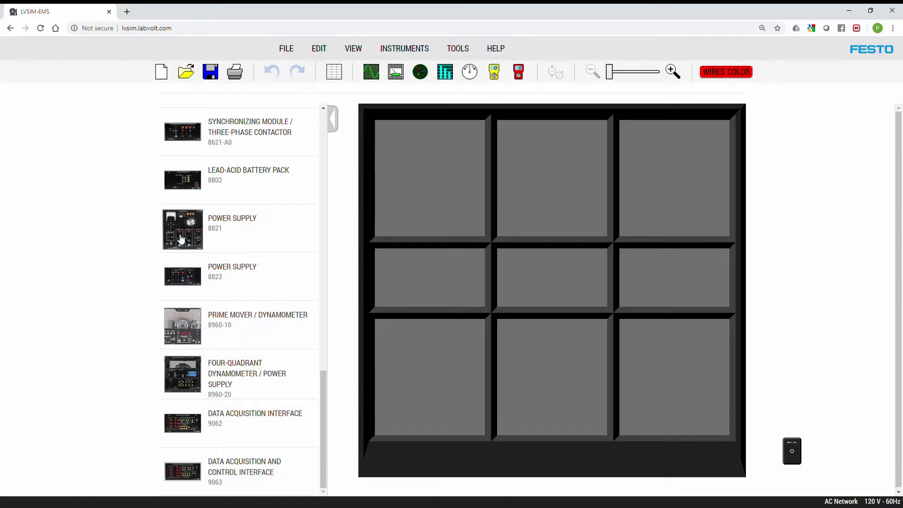
pyautogui.moveTo(182, 231); pyautogui.dragTo(419, 189)
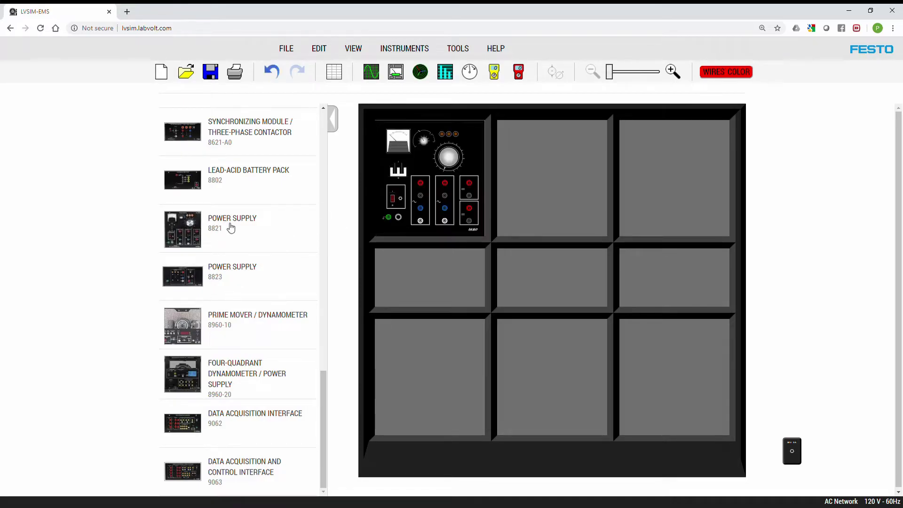
pyautogui.moveTo(324, 389); pyautogui.dragTo(321, 179)
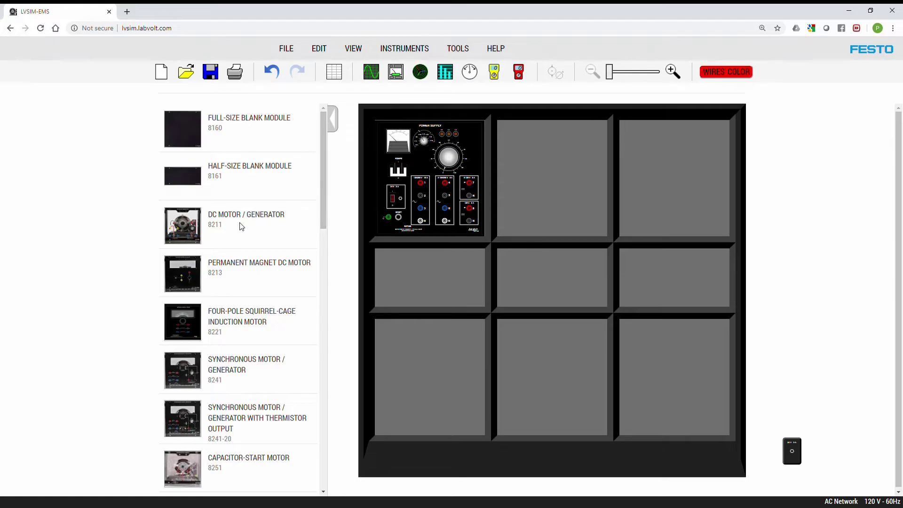
pyautogui.moveTo(210, 230); pyautogui.dragTo(555, 181)
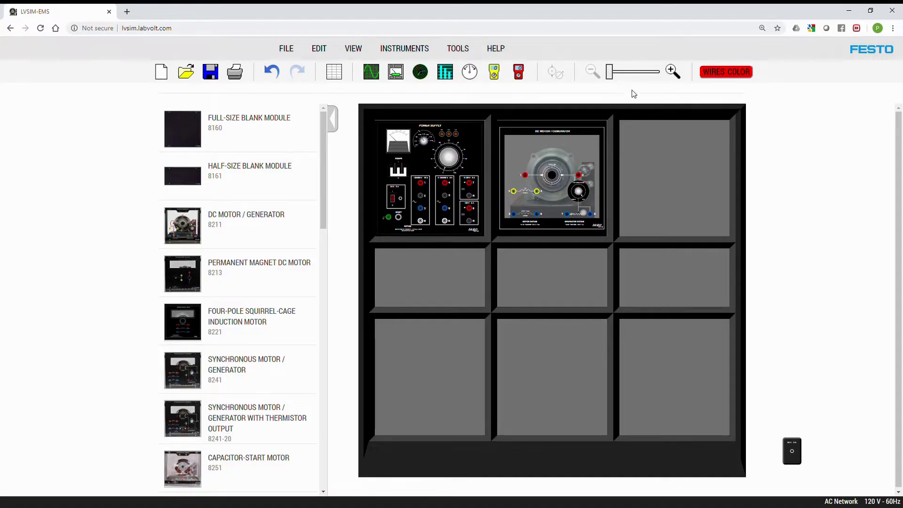
# With the view enlarged, run red cords from supply terminal 7 to motor terminal 1 and 5 to 1
pyautogui.click(674, 71)
pyautogui.click(674, 72)
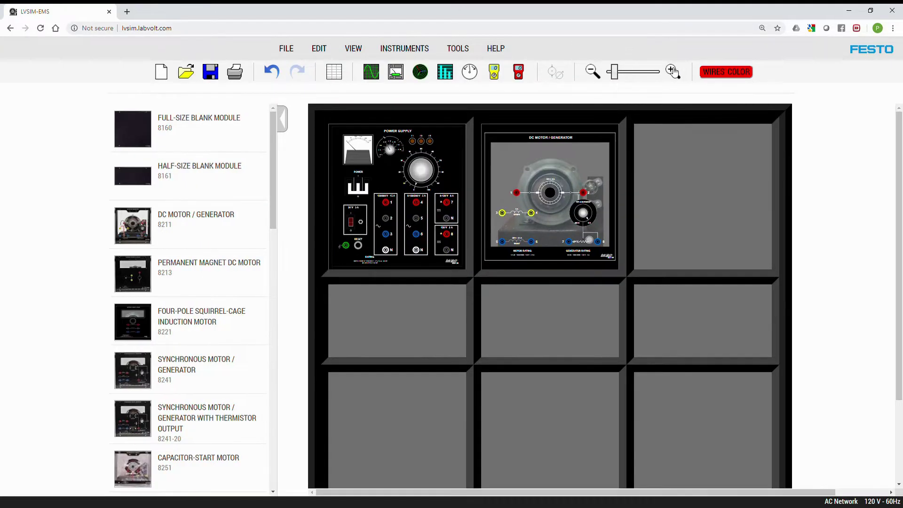
pyautogui.click(674, 71)
pyautogui.click(674, 72)
pyautogui.click(674, 72)
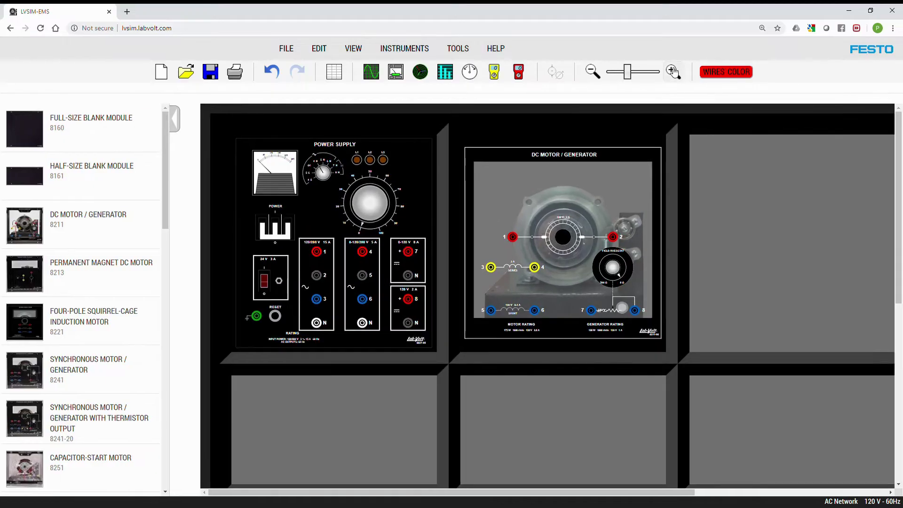
pyautogui.click(674, 72)
pyautogui.click(175, 119)
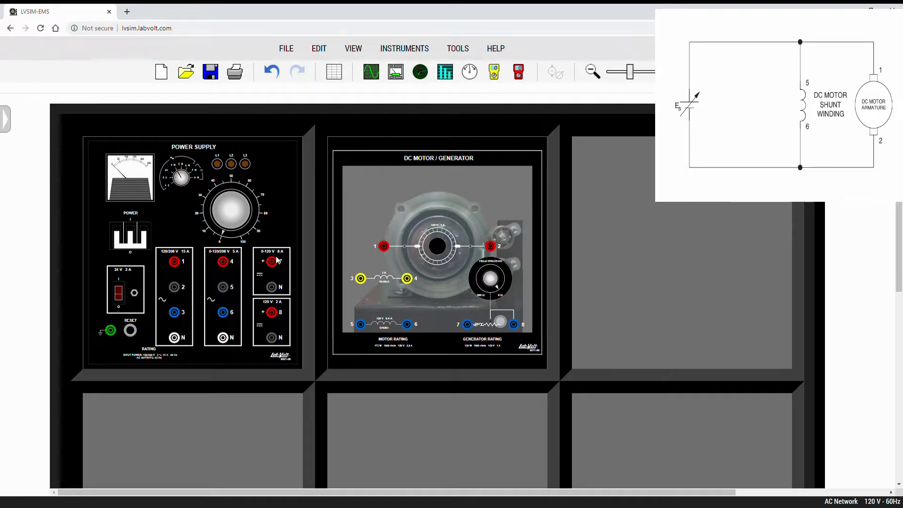
pyautogui.moveTo(272, 262); pyautogui.dragTo(384, 247)
pyautogui.moveTo(362, 326); pyautogui.dragTo(387, 255)
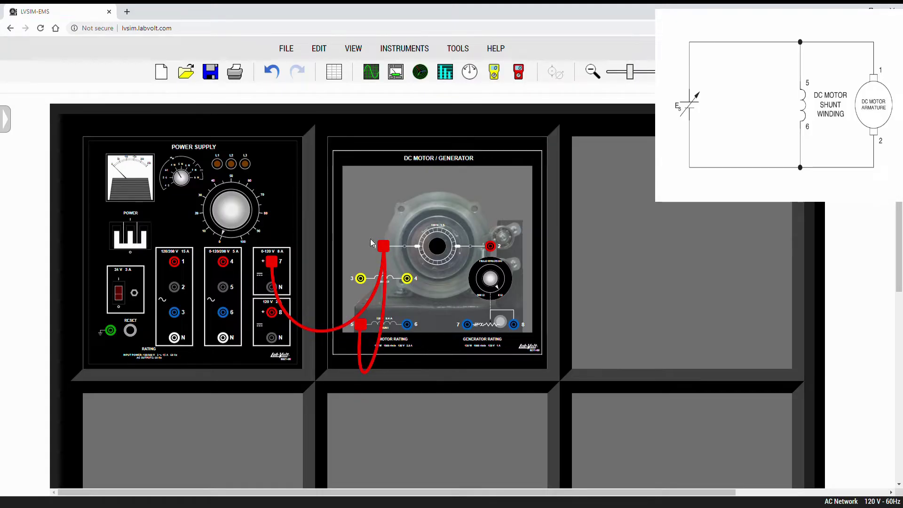
# Switch the wire colour to dark brown and connect supply neutral N to motor terminal 2
pyautogui.click(727, 72)
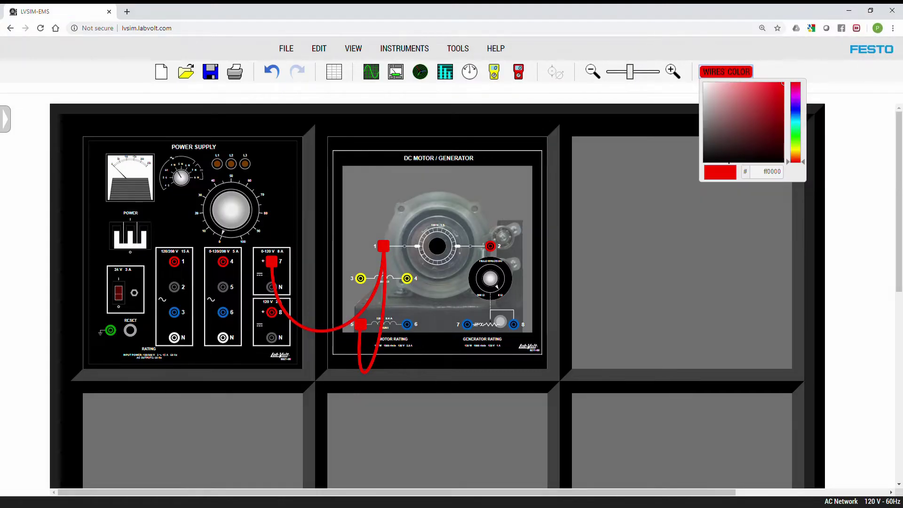
pyautogui.click(746, 142)
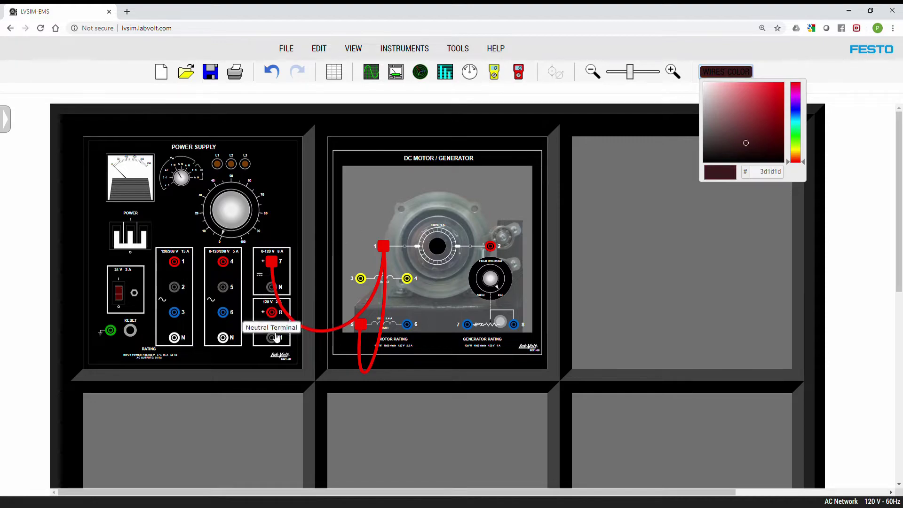
pyautogui.moveTo(272, 287); pyautogui.dragTo(407, 324)
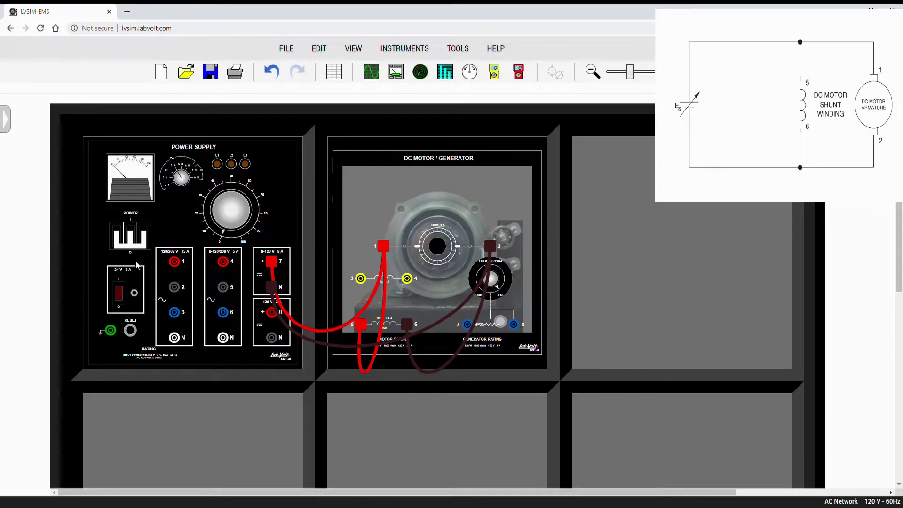
# Power the supply on, raise the voltage to about 20, then switch it off
pyautogui.click(131, 244)
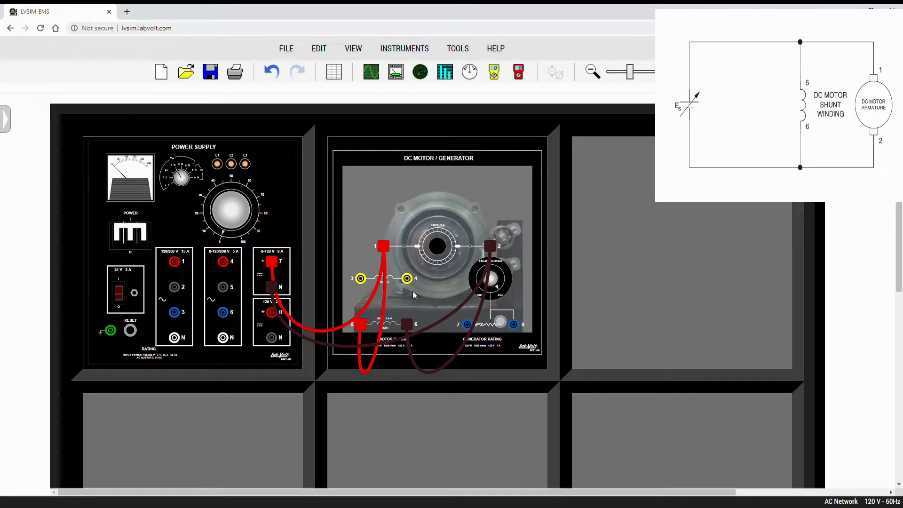
pyautogui.moveTo(229, 230)
pyautogui.mouseDown()
pyautogui.moveTo(217, 223)
pyautogui.moveTo(227, 206)
pyautogui.moveTo(236, 232)
pyautogui.moveTo(207, 193)
pyautogui.mouseUp()
pyautogui.click(134, 236)
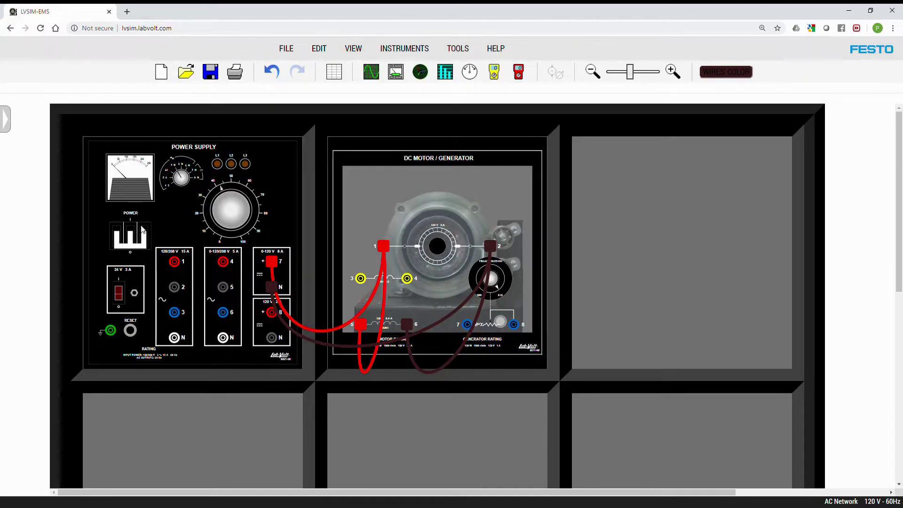
# Place the Four-Quadrant Dynamometer / Power Supply 8960-20 in the top slot right of the DC motor
pyautogui.click(6, 119)
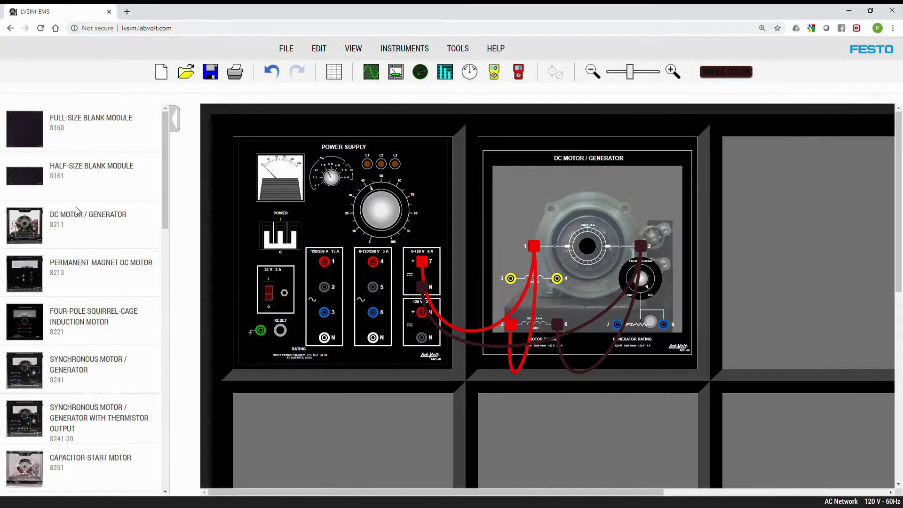
pyautogui.scroll(-1, 98, 230)
pyautogui.scroll(-10, 94, 233)
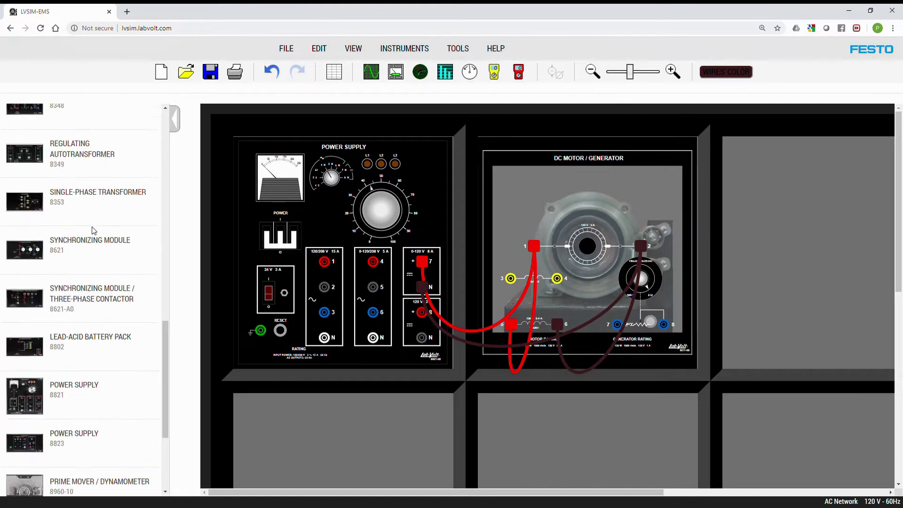
pyautogui.moveTo(24, 373)
pyautogui.moveTo(24, 373); pyautogui.dragTo(778, 290)
pyautogui.moveTo(501, 493); pyautogui.dragTo(619, 493)
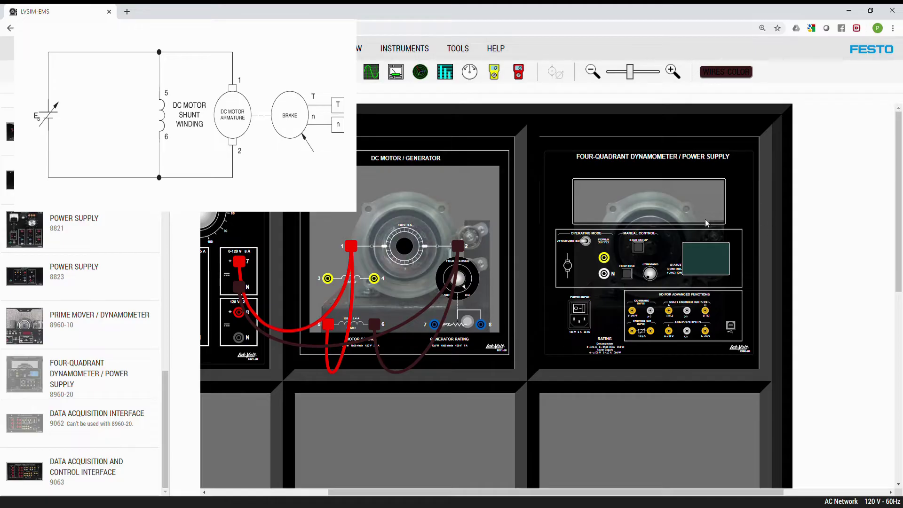
pyautogui.click(673, 72)
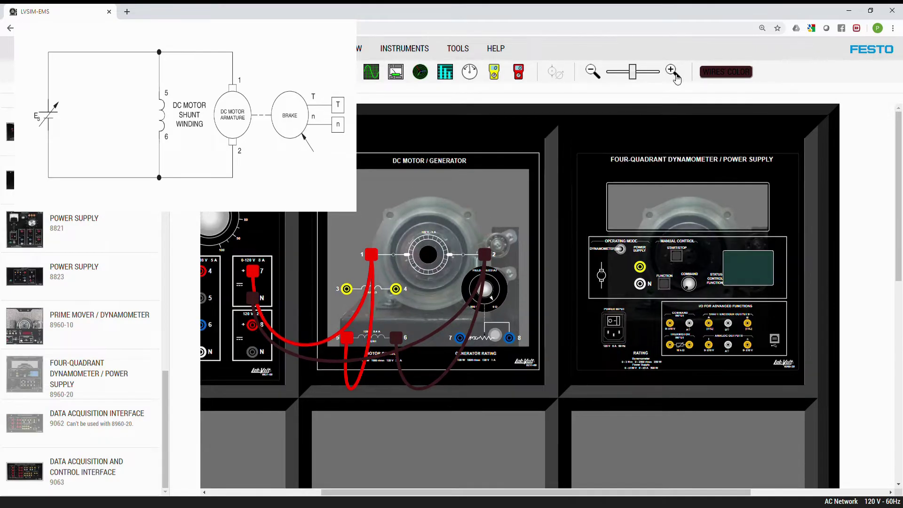
pyautogui.click(673, 72)
pyautogui.click(673, 72)
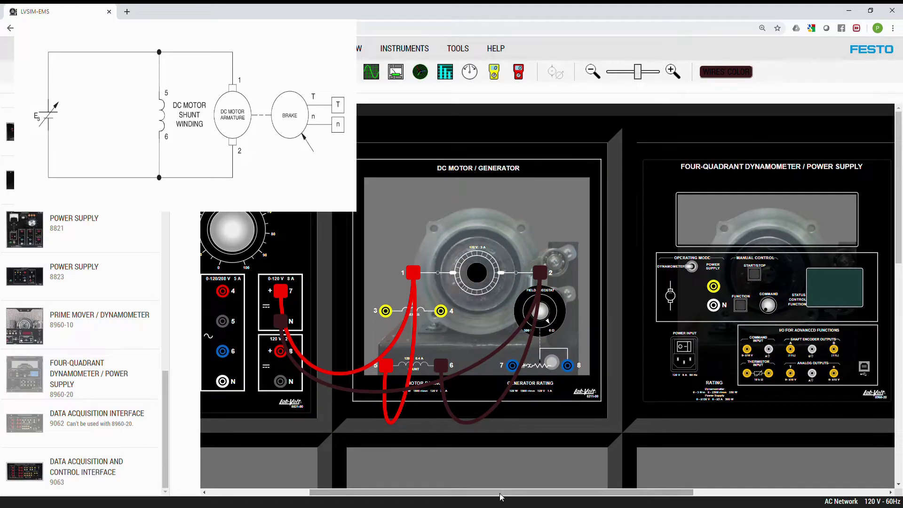
pyautogui.moveTo(501, 493); pyautogui.dragTo(634, 493)
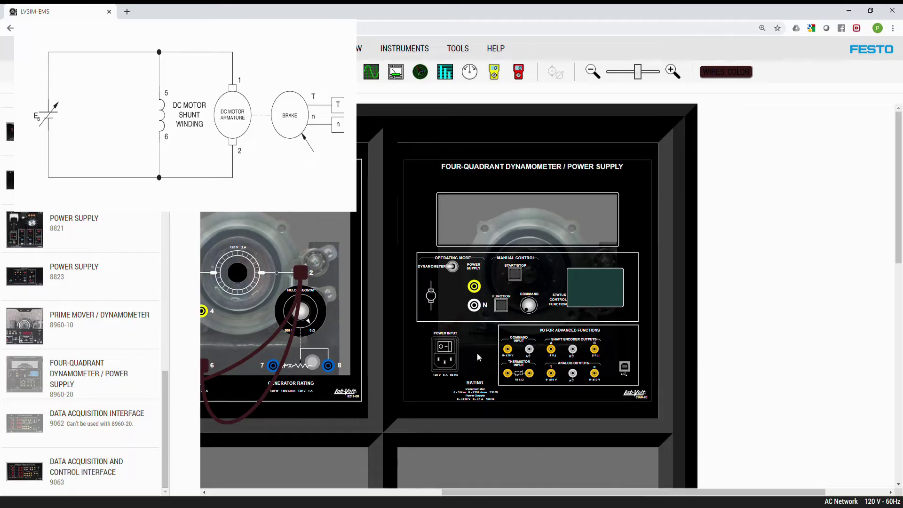
pyautogui.click(452, 349)
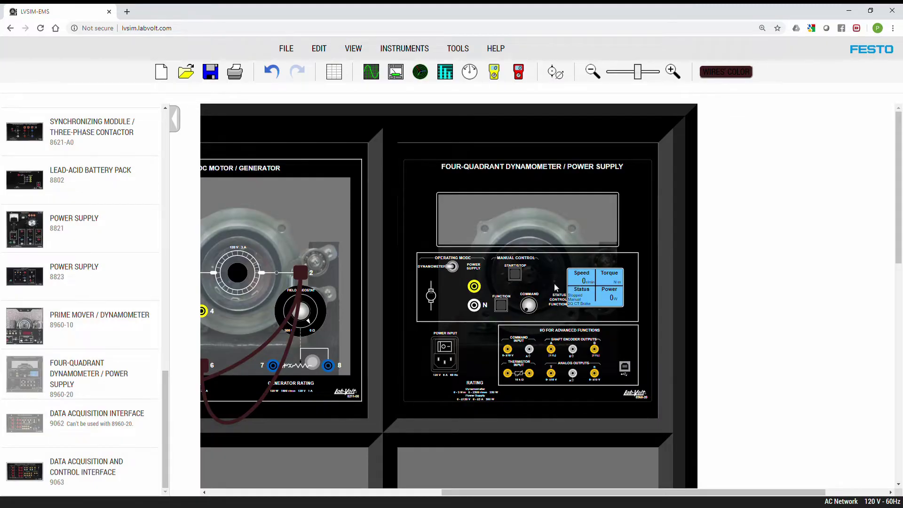
pyautogui.click(502, 307)
pyautogui.click(502, 307)
pyautogui.click(502, 307)
pyautogui.click(502, 307)
pyautogui.click(502, 307)
# Hide both front panels and belt the DC motor pulley to the dynamometer pulley
pyautogui.rightClick(299, 208)
pyautogui.click(331, 227)
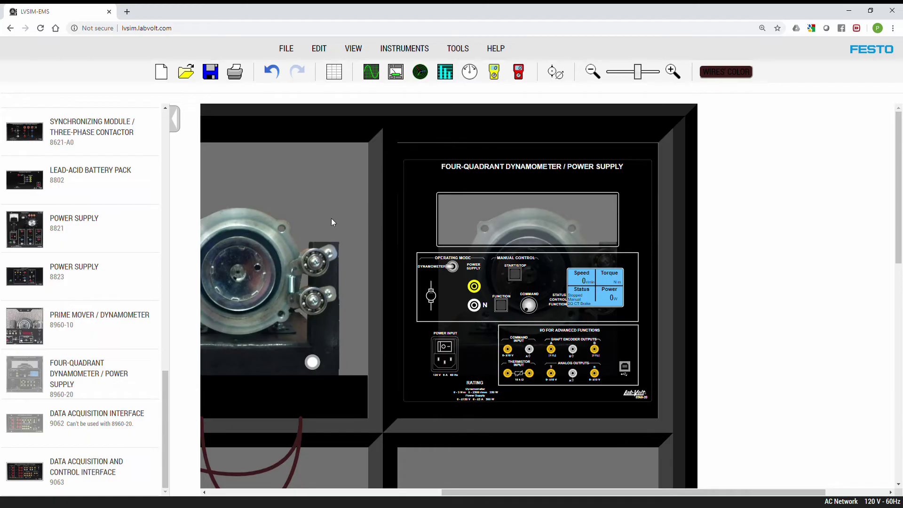
pyautogui.rightClick(435, 194)
pyautogui.click(443, 212)
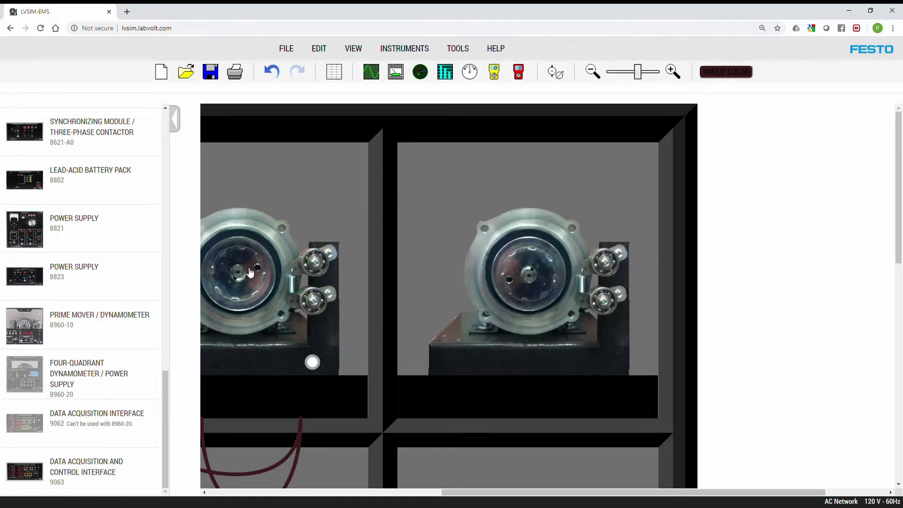
pyautogui.moveTo(250, 273); pyautogui.dragTo(534, 272)
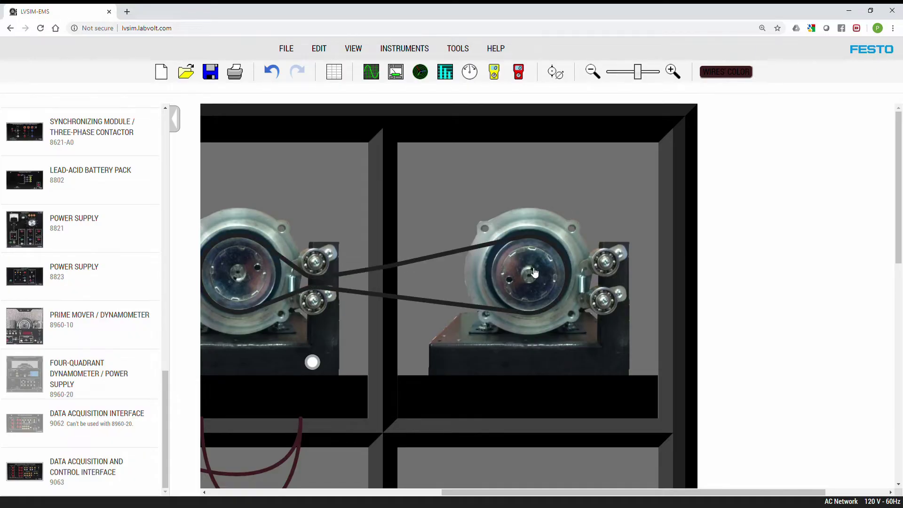
# Show the dynamometer and DC Motor/Generator front panels again and zoom out
pyautogui.rightClick(518, 198)
pyautogui.click(538, 222)
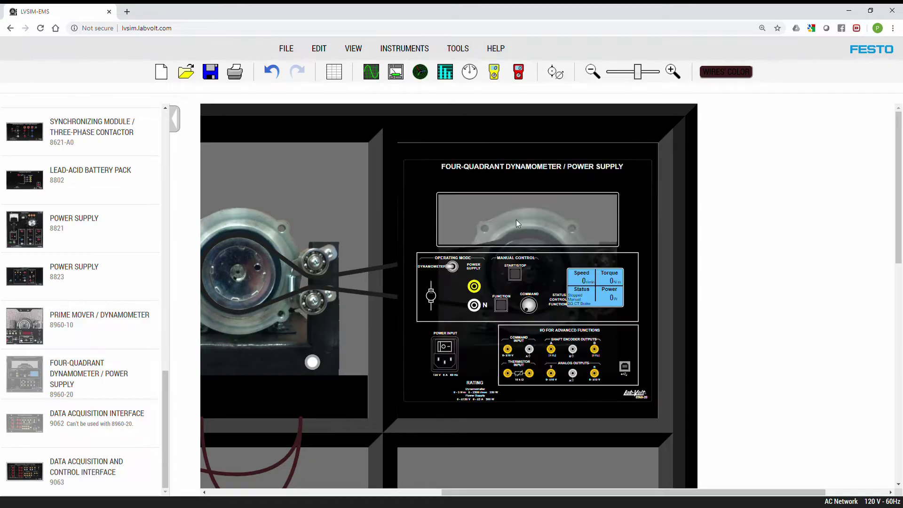
pyautogui.rightClick(296, 212)
pyautogui.click(307, 234)
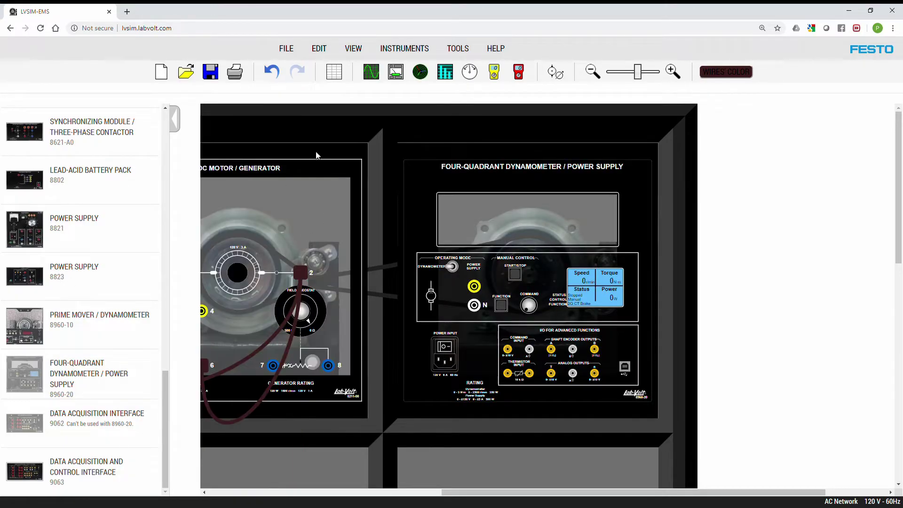
pyautogui.click(594, 72)
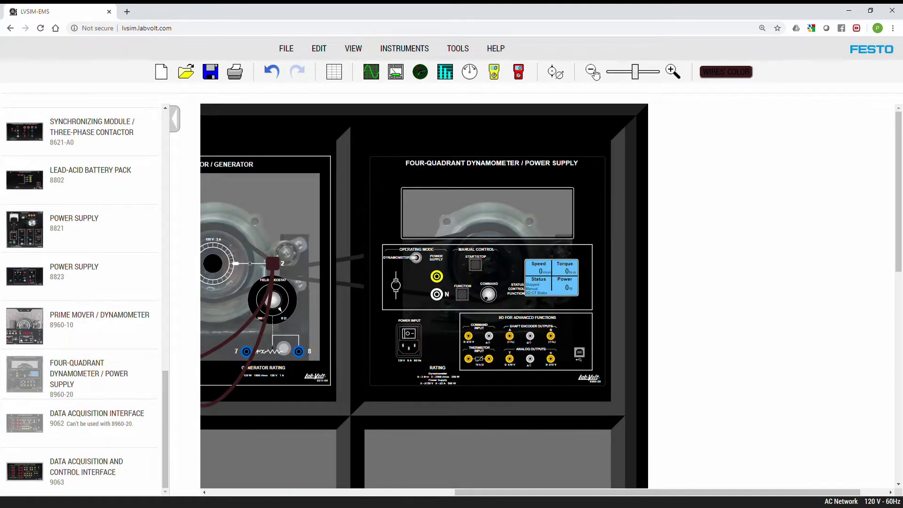
# Turn up the supply voltage knob to run the motor to about 1526 r/min, then let it slow
pyautogui.moveTo(607, 493); pyautogui.dragTo(397, 495)
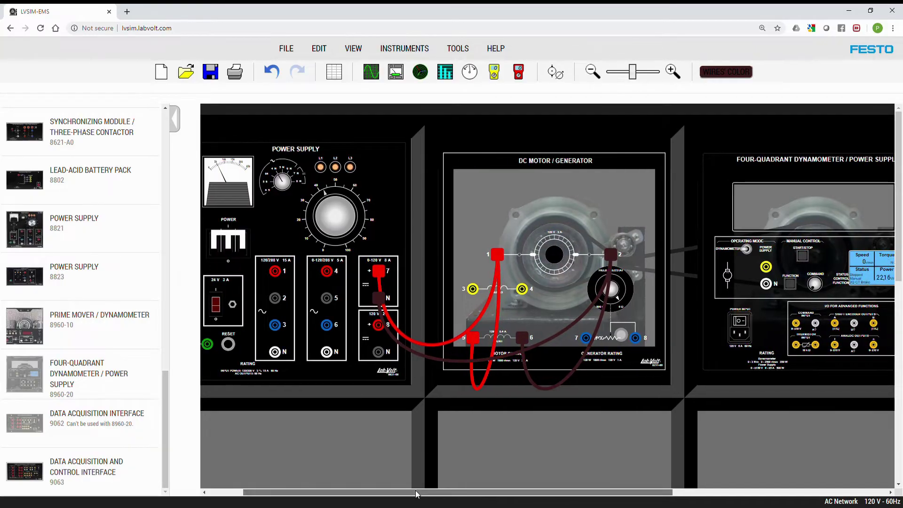
pyautogui.moveTo(417, 494); pyautogui.dragTo(440, 494)
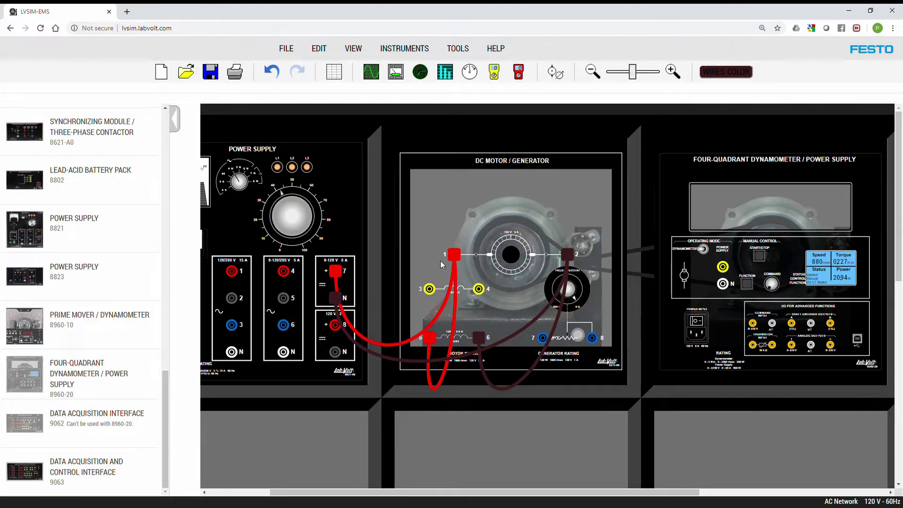
pyautogui.scroll(4, 278, 224)
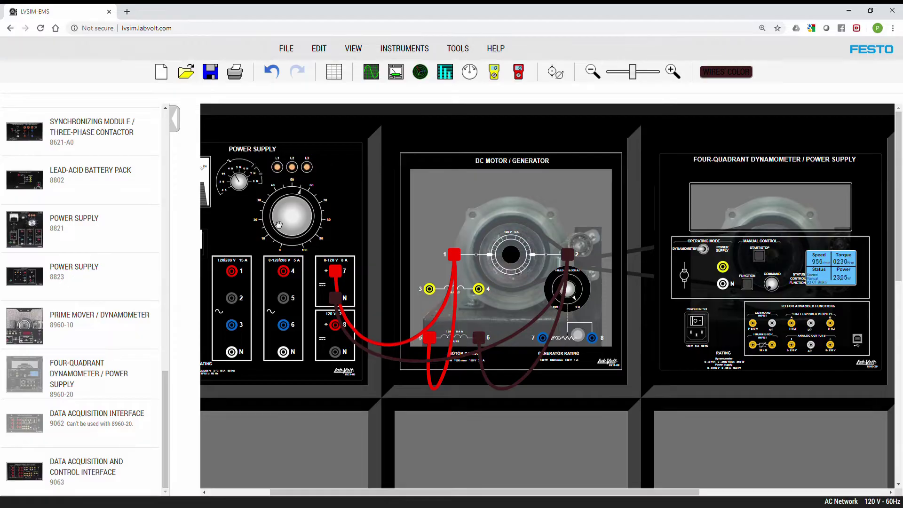
pyautogui.scroll(8, 279, 224)
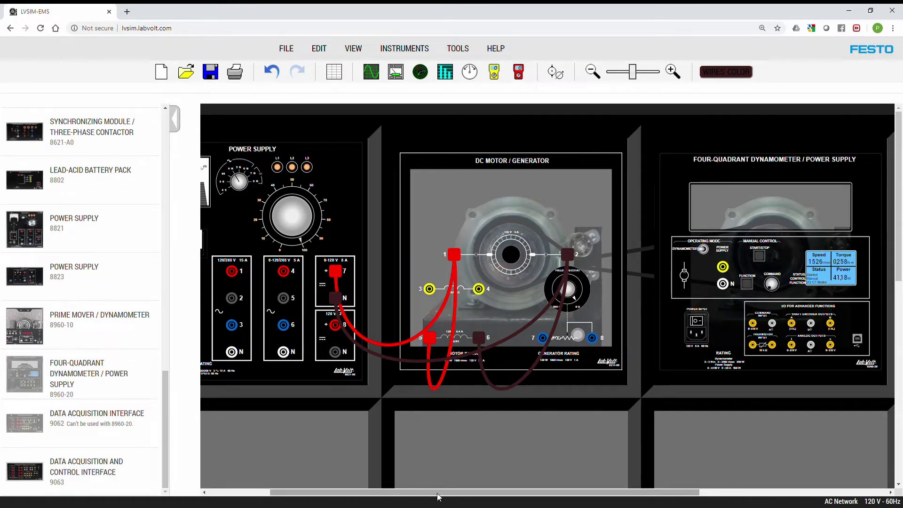
pyautogui.moveTo(437, 496); pyautogui.dragTo(407, 496)
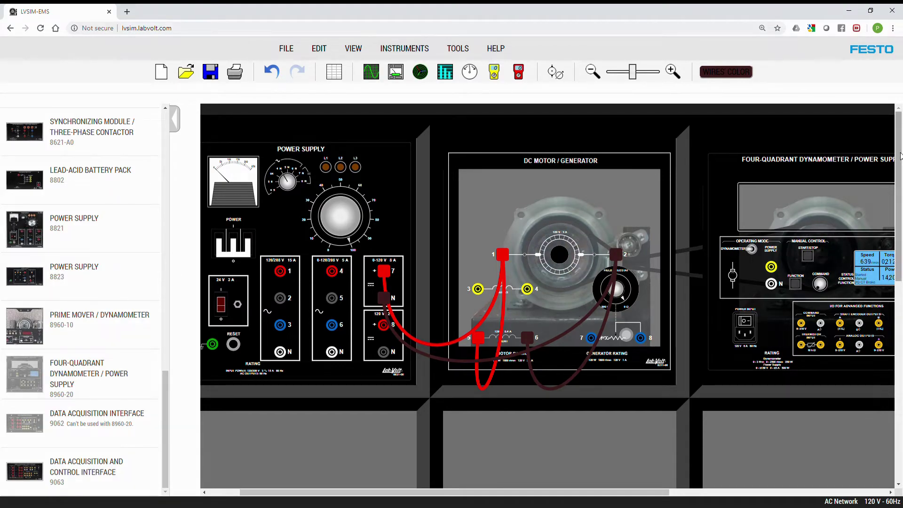
pyautogui.scroll(-3, 901, 156)
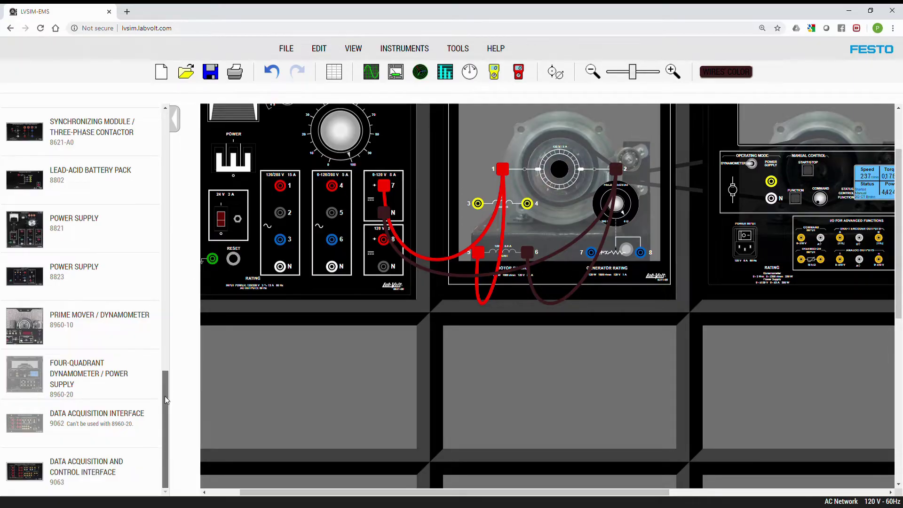
# Briefly add and remove the multimeter, then place the 9063 Data Acquisition and Control Interface below the motor
pyautogui.click(495, 72)
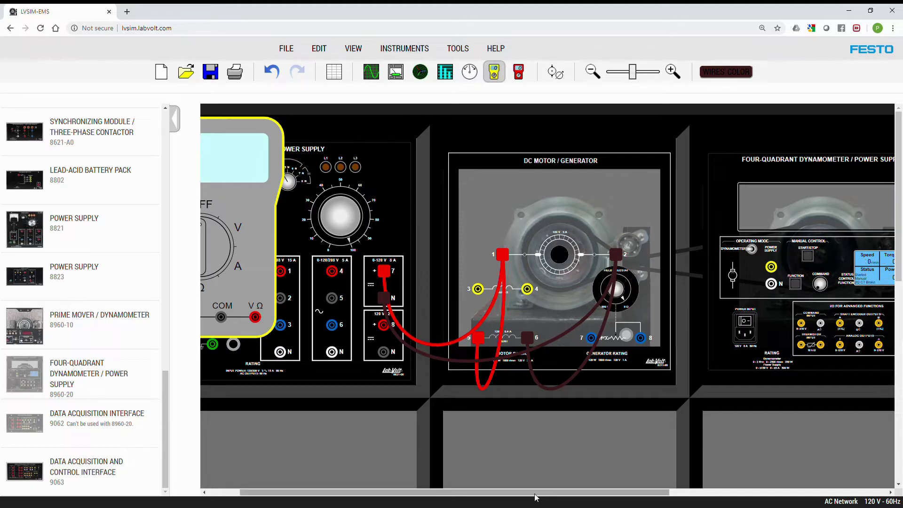
pyautogui.moveTo(528, 497); pyautogui.dragTo(497, 498)
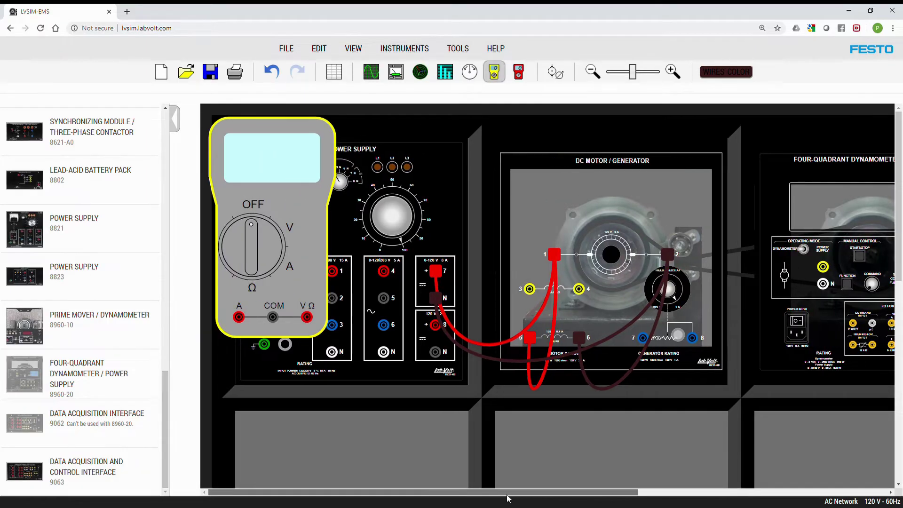
pyautogui.click(500, 72)
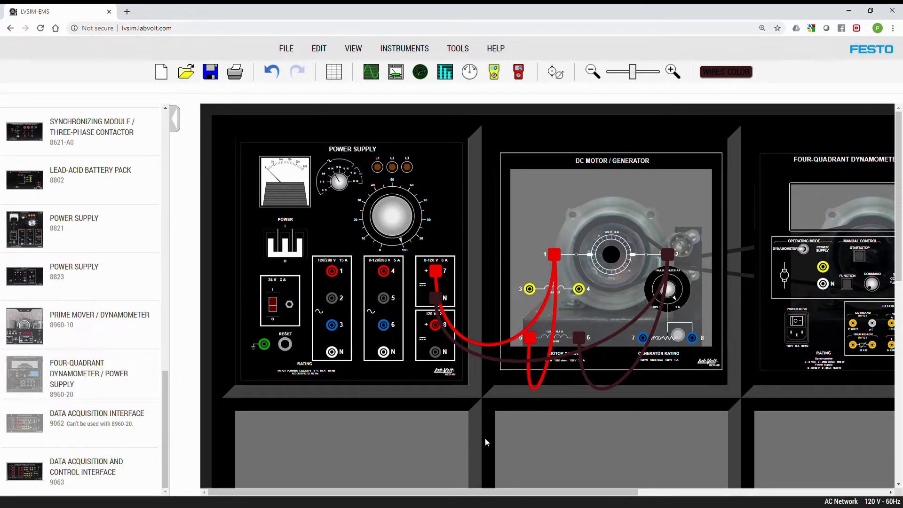
pyautogui.moveTo(900, 174); pyautogui.dragTo(900, 205)
pyautogui.moveTo(25, 471); pyautogui.dragTo(587, 383)
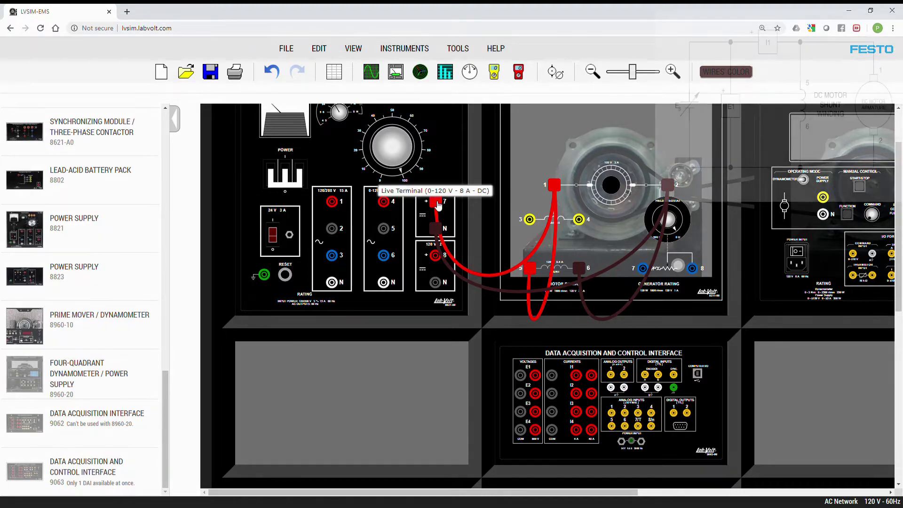
# Wire the interface's I1 input in series with supply terminal 7 and E1 across terminals 7 and N
pyautogui.moveTo(438, 206); pyautogui.dragTo(542, 382)
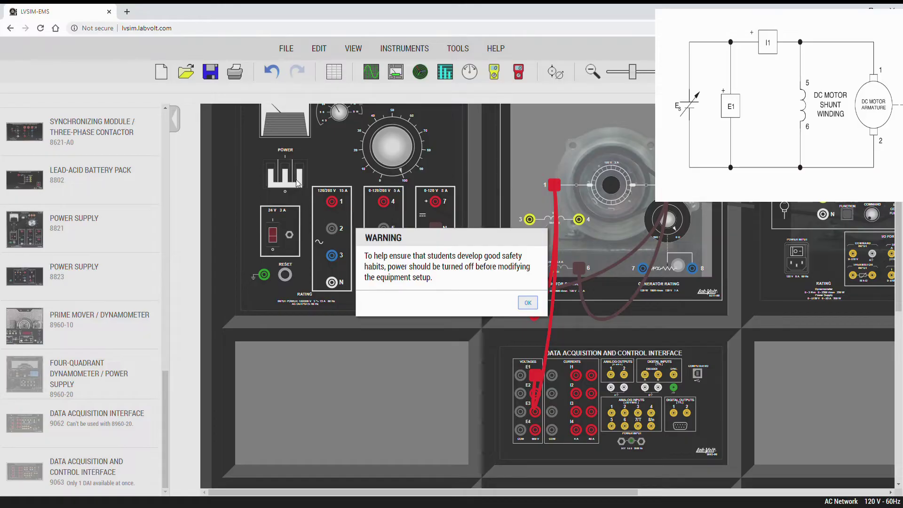
pyautogui.click(527, 303)
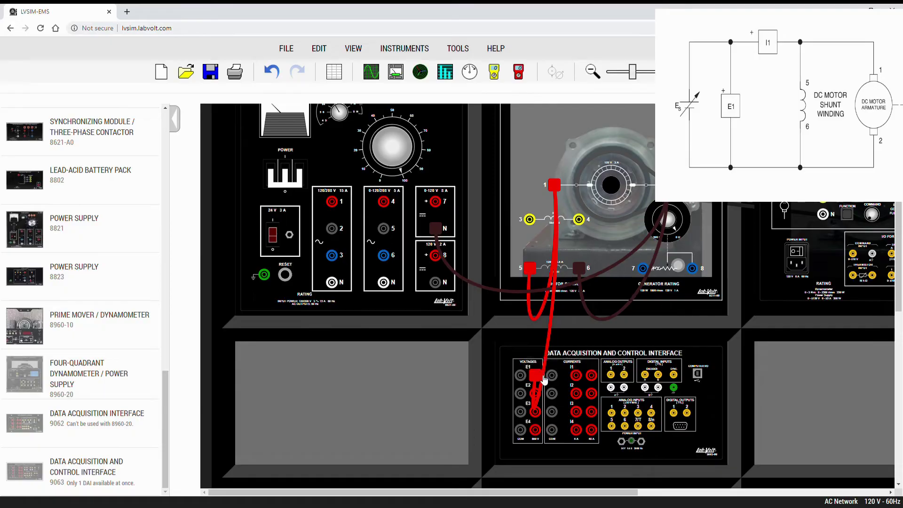
pyautogui.moveTo(537, 375); pyautogui.dragTo(558, 379)
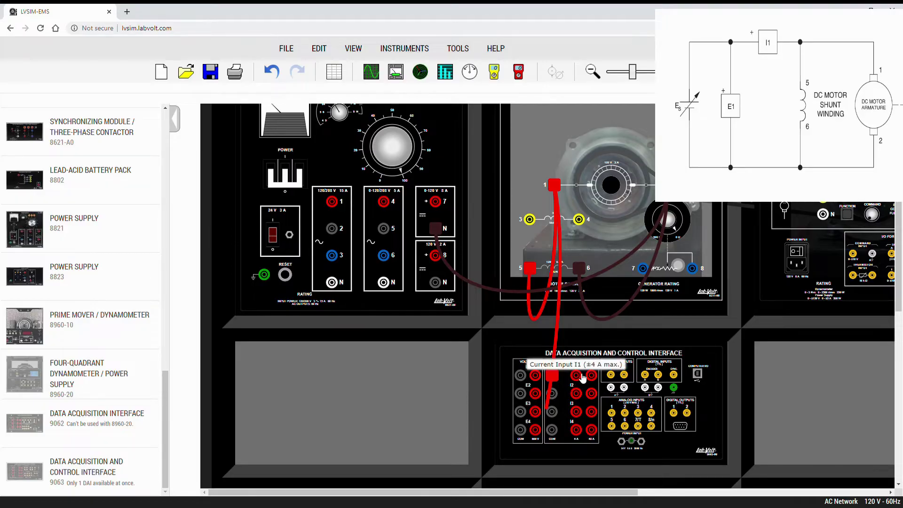
pyautogui.moveTo(576, 380); pyautogui.dragTo(539, 385)
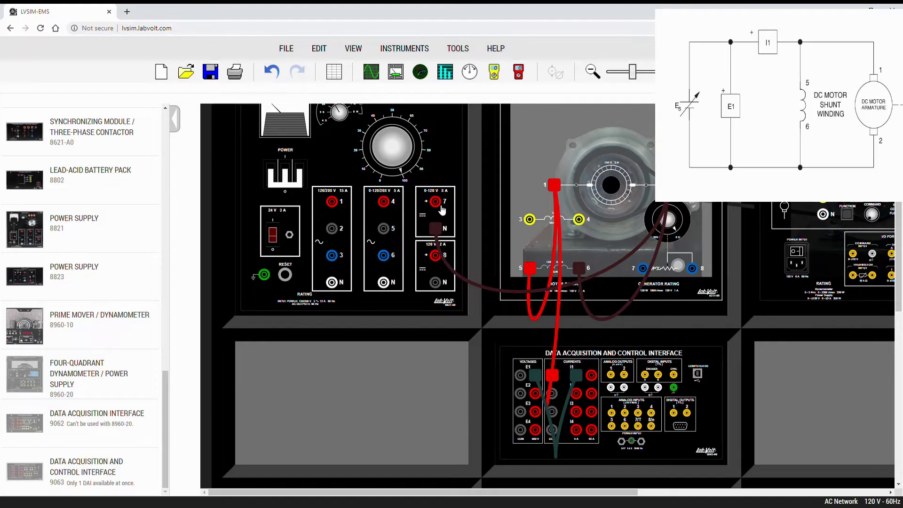
pyautogui.moveTo(443, 209); pyautogui.dragTo(539, 383)
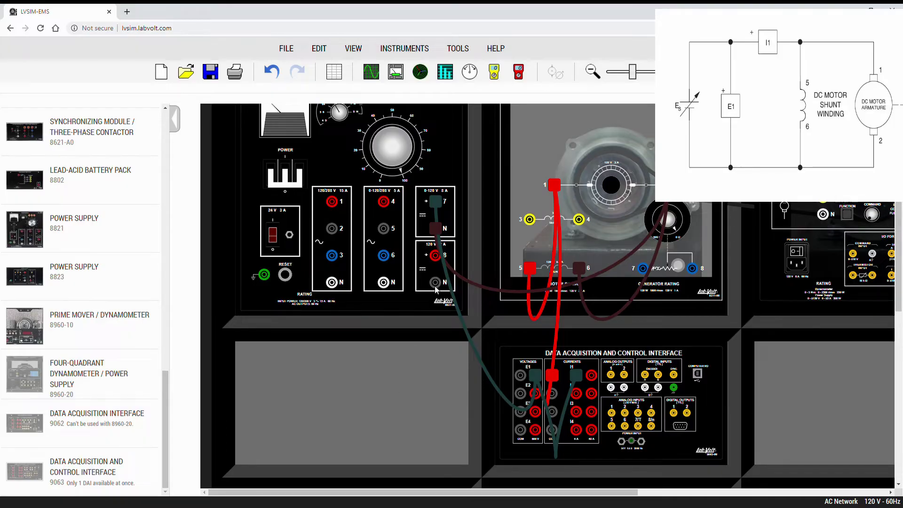
pyautogui.moveTo(520, 376); pyautogui.dragTo(438, 233)
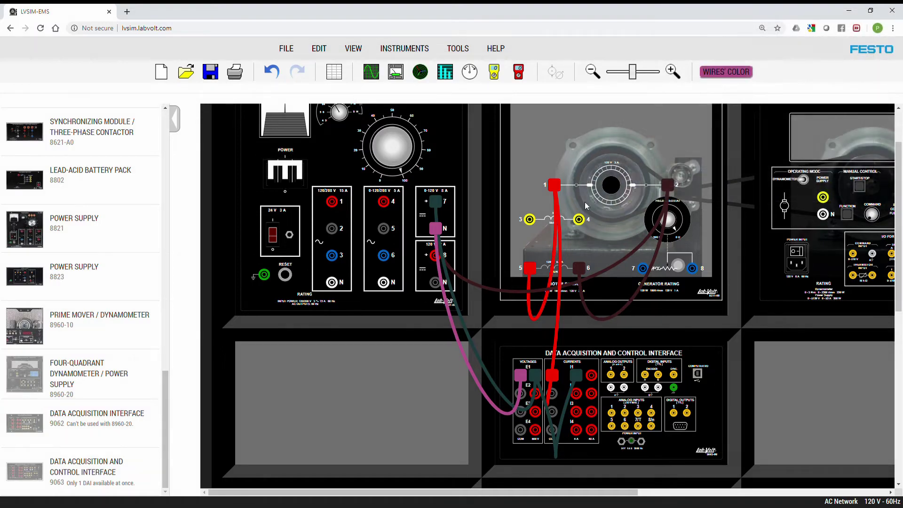
# Start the dynamometer and raise its load torque from 0258 to 0512, motor near 1499 r/min
pyautogui.moveTo(565, 499); pyautogui.dragTo(633, 499)
pyautogui.click(688, 266)
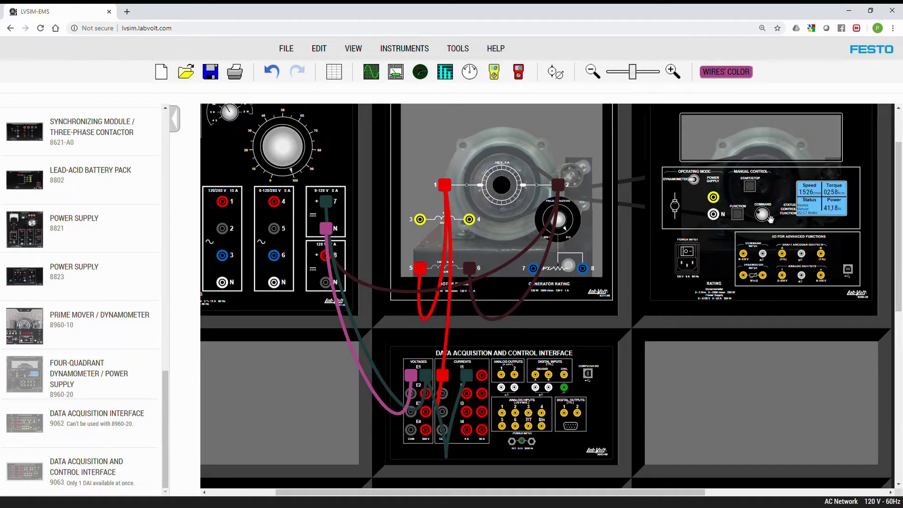
pyautogui.scroll(3, 763, 215)
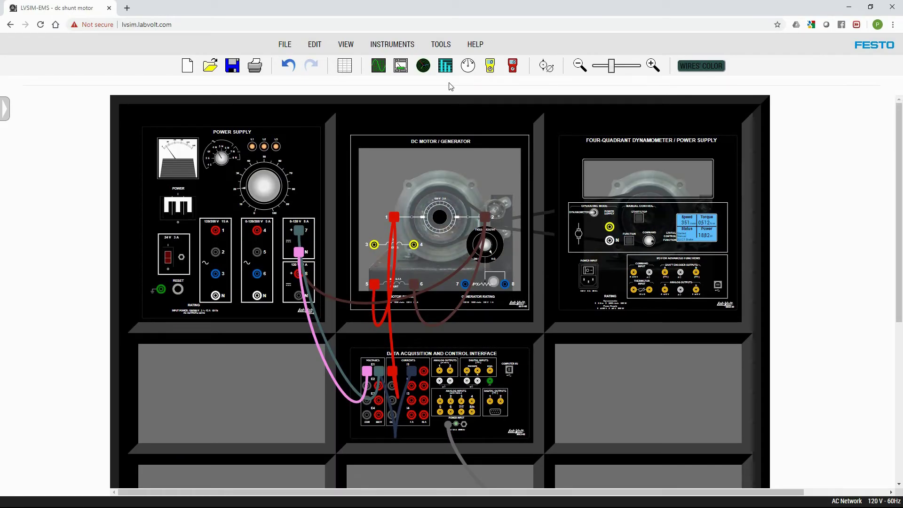
# Open the Metering window from the Instruments menu, showing E1–E4 and I1–I4 meters
pyautogui.click(399, 48)
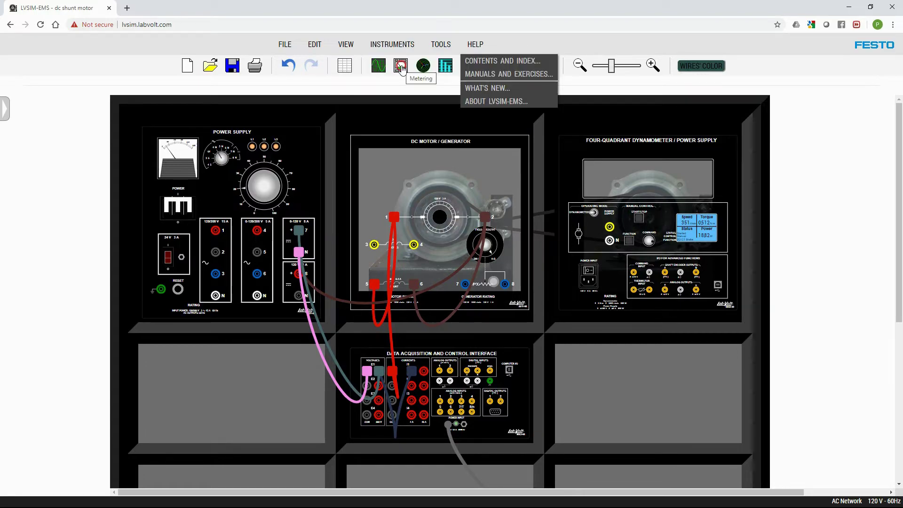
pyautogui.click(401, 68)
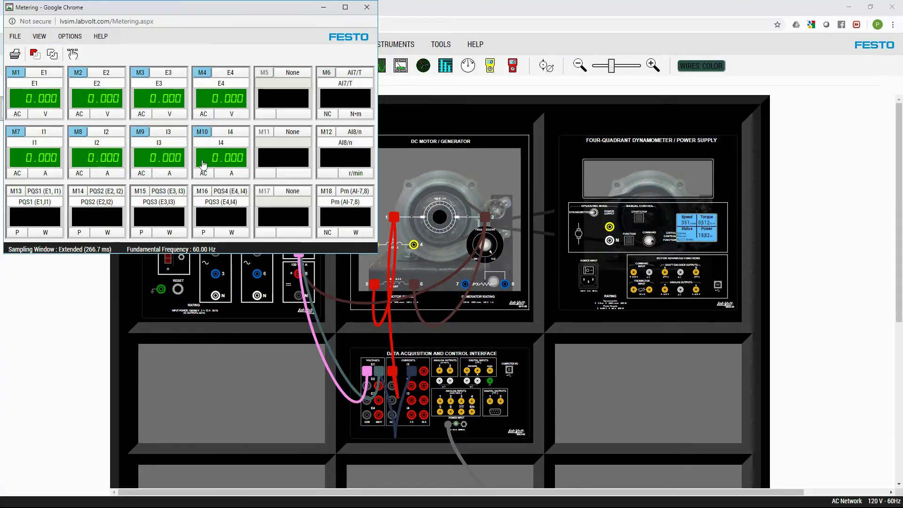
# Start acquisition, set meters M1 and M7 to DC, and enable the PQS1 (E1·I1) power reading
pyautogui.click(52, 55)
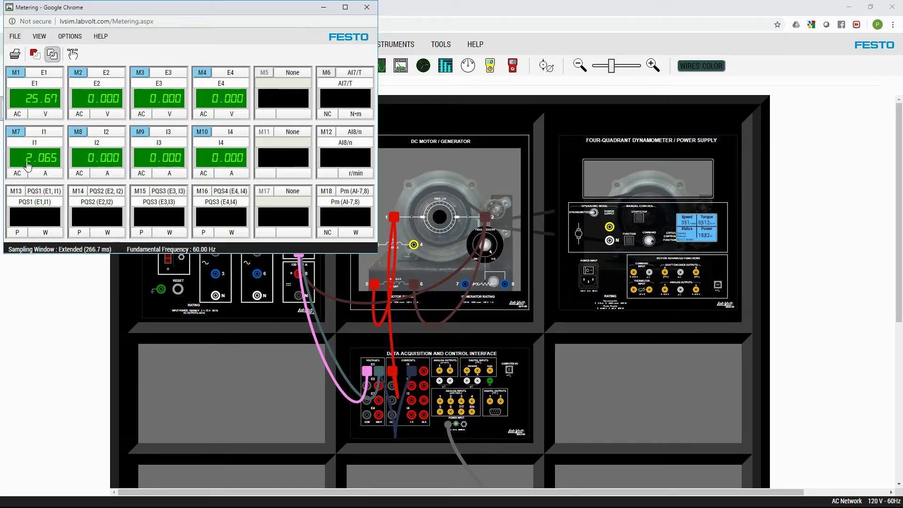
pyautogui.click(17, 114)
pyautogui.click(16, 173)
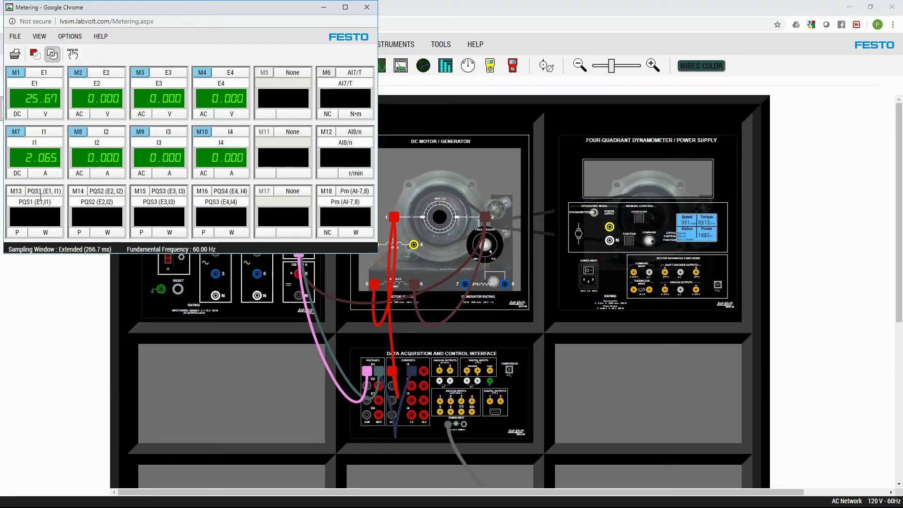
pyautogui.click(14, 191)
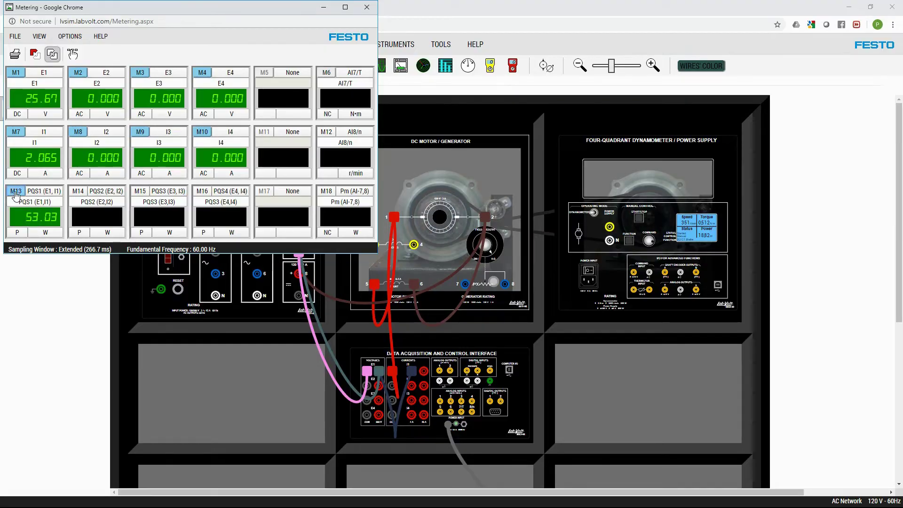
pyautogui.click(79, 132)
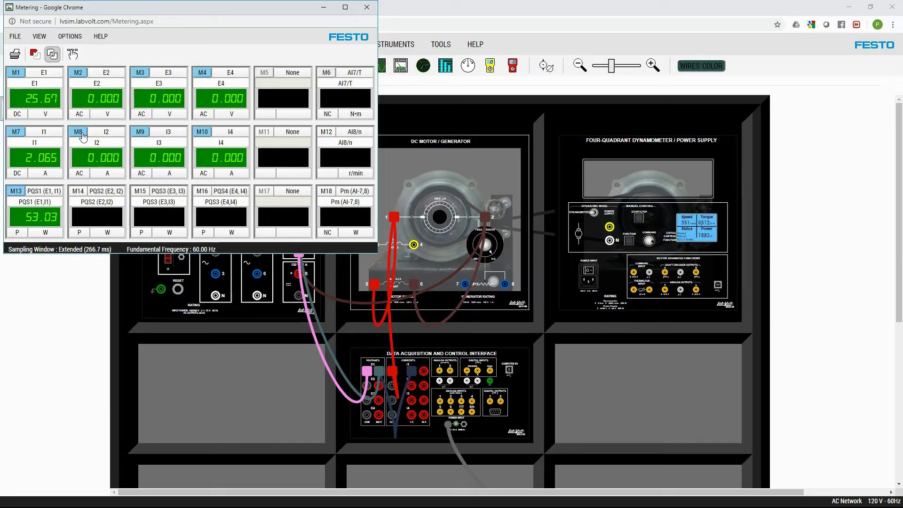
# Switch off the unused E2, E3, I3, E4 and I4 meters
pyautogui.click(78, 73)
pyautogui.click(141, 73)
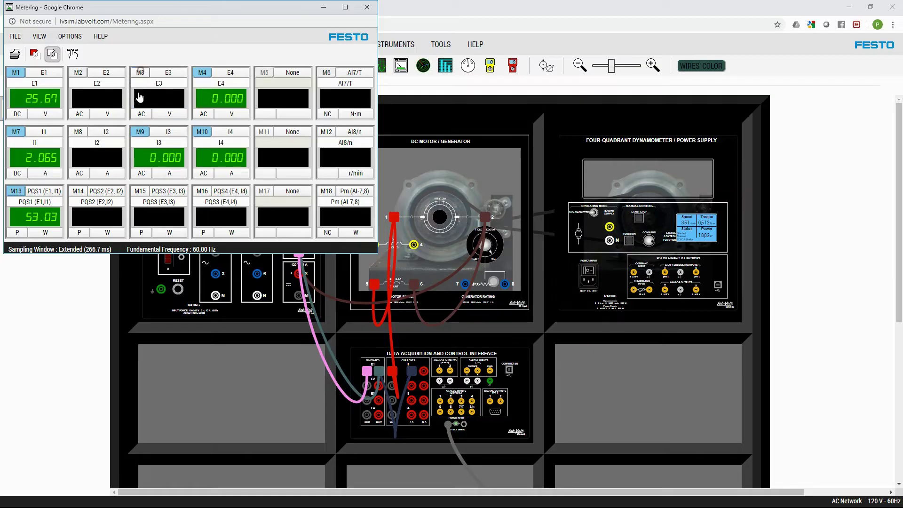
pyautogui.click(140, 132)
pyautogui.click(198, 73)
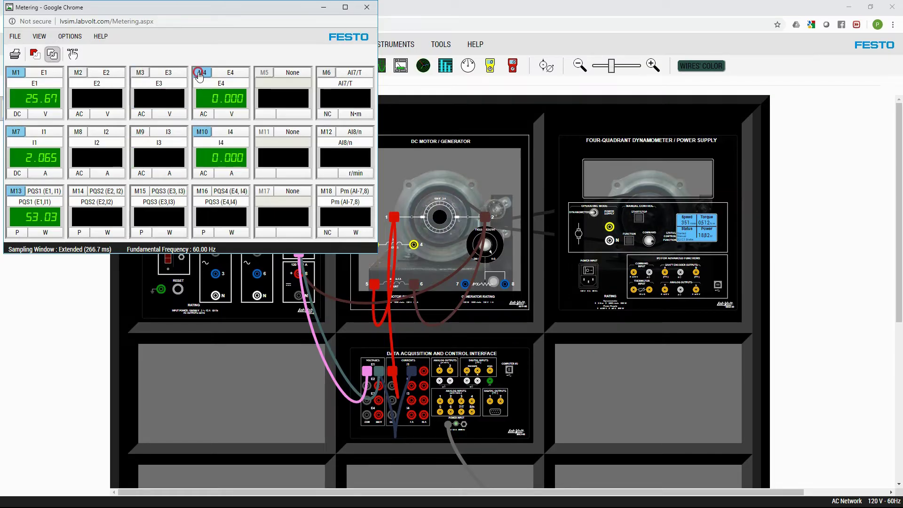
pyautogui.click(202, 132)
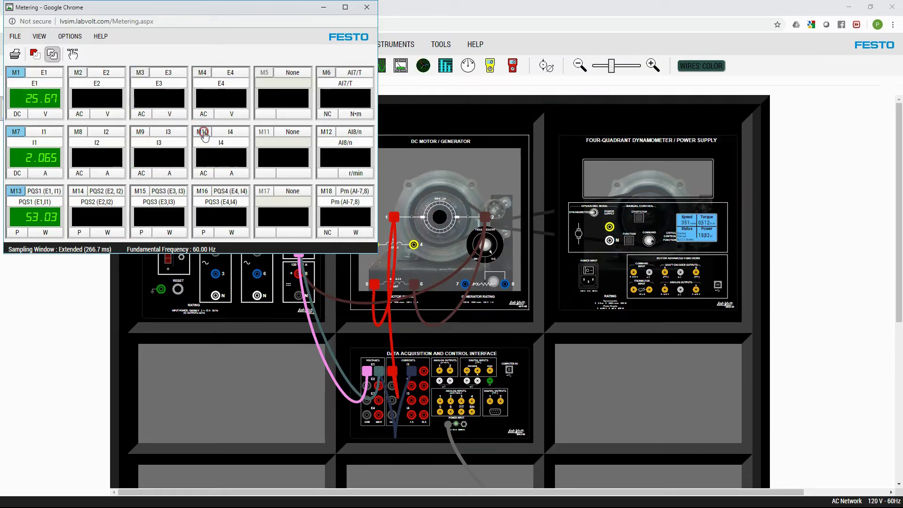
pyautogui.click(232, 73)
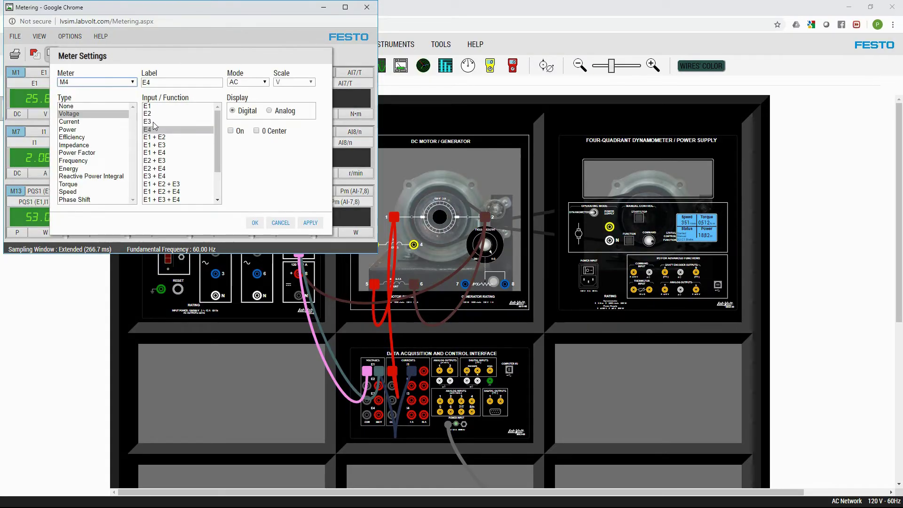
# Change meter M4's type to Efficiency (Pm / P1) in percent and confirm
pyautogui.click(70, 122)
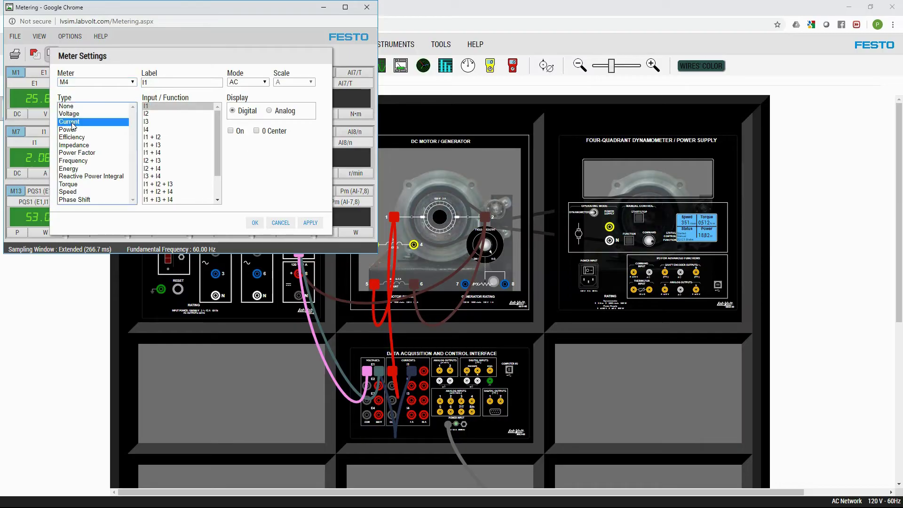
pyautogui.click(69, 130)
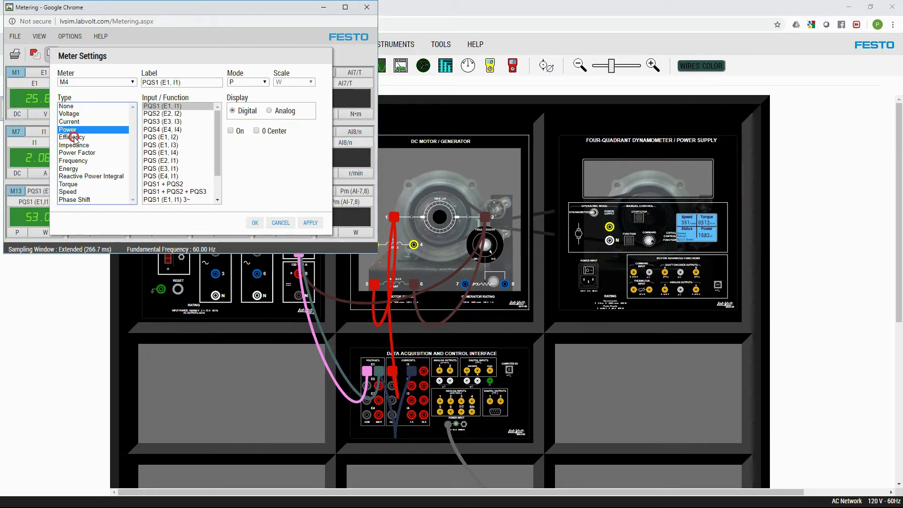
pyautogui.click(75, 138)
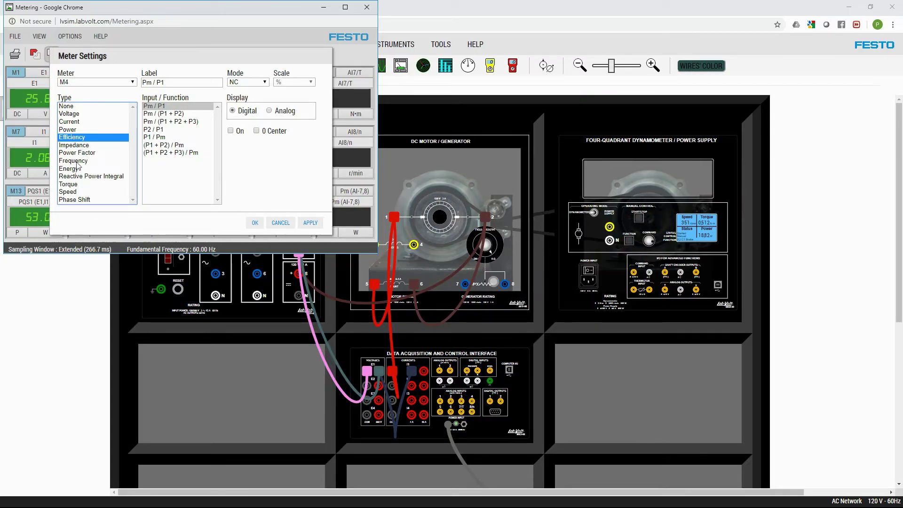
pyautogui.click(256, 224)
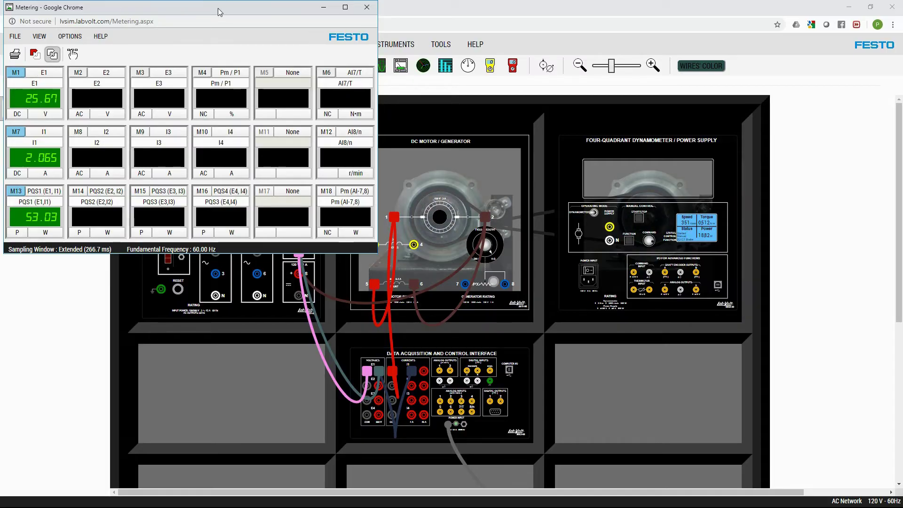
# Move the Metering window aside and open an empty Data Table with Motor (V), Motor (A) and PQS1 columns
pyautogui.moveTo(219, 12); pyautogui.dragTo(242, 171)
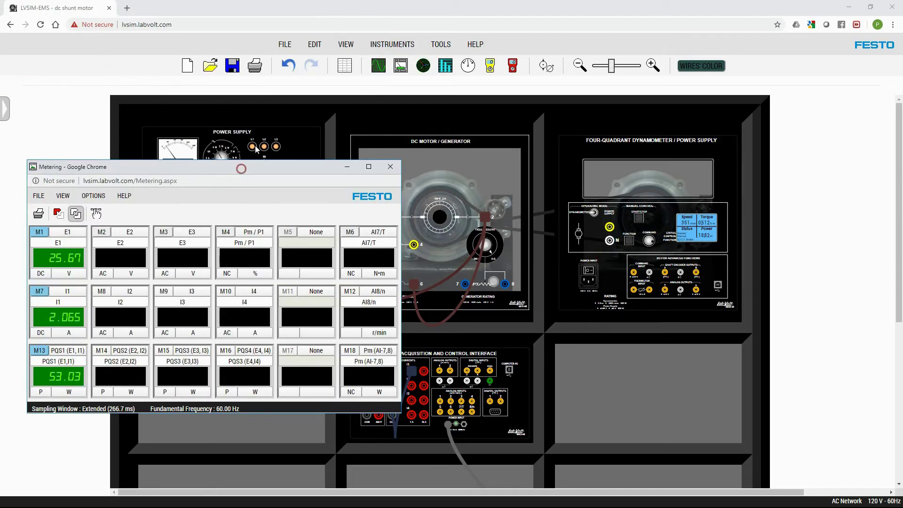
pyautogui.click(345, 67)
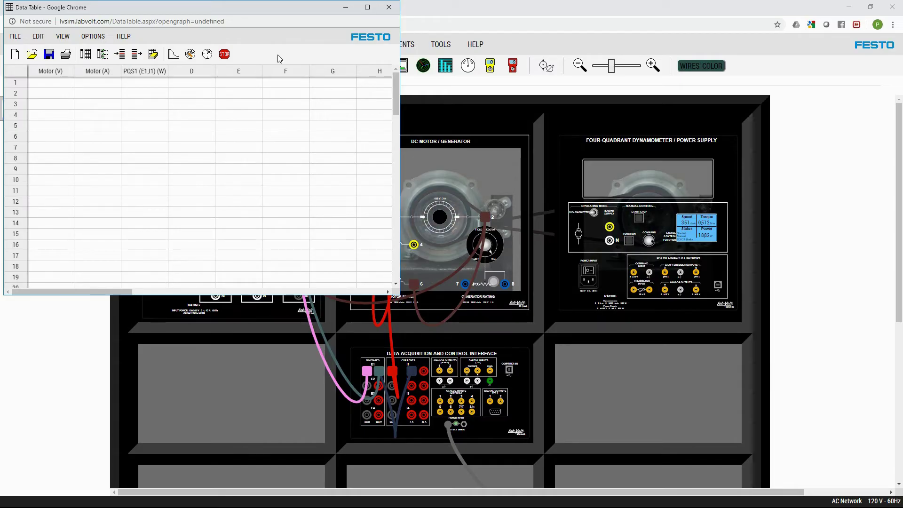
# Set the Data Table to record meters E1, I1 and PQS1, confirming the change
pyautogui.click(103, 57)
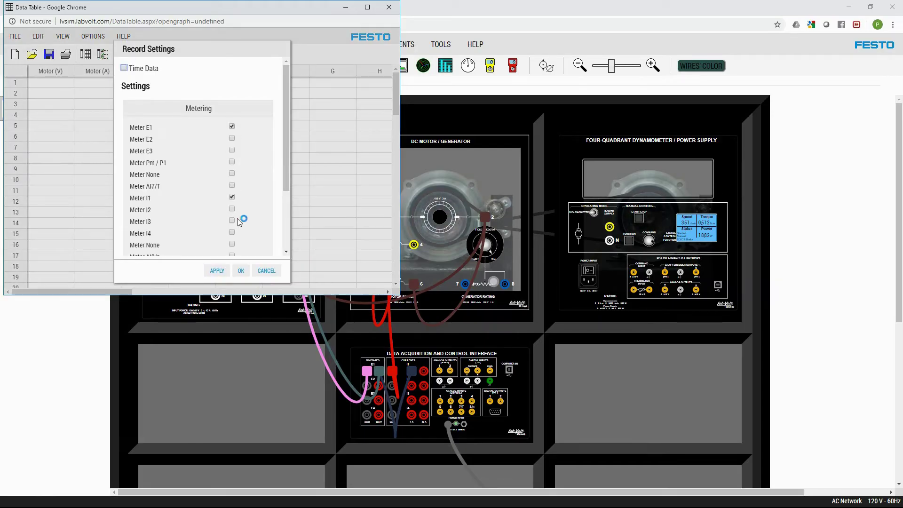
pyautogui.moveTo(288, 100); pyautogui.dragTo(286, 177)
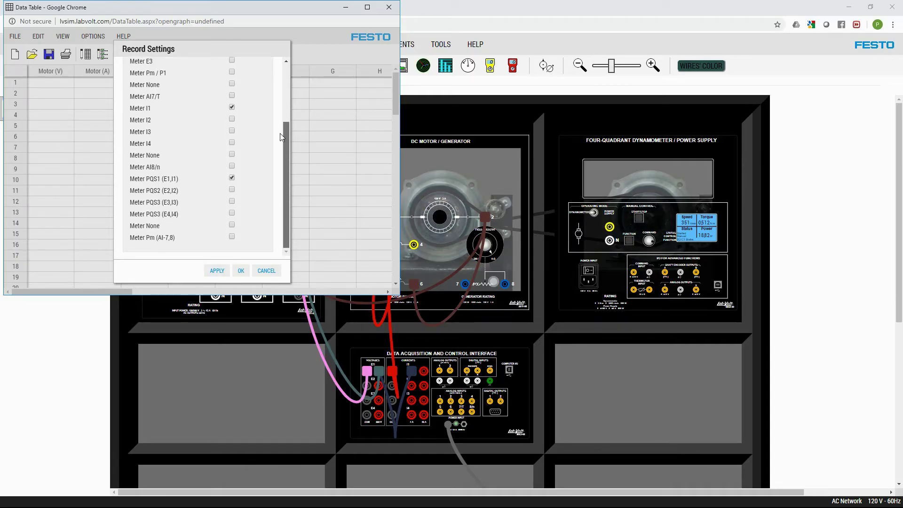
pyautogui.moveTo(284, 133); pyautogui.dragTo(283, 80)
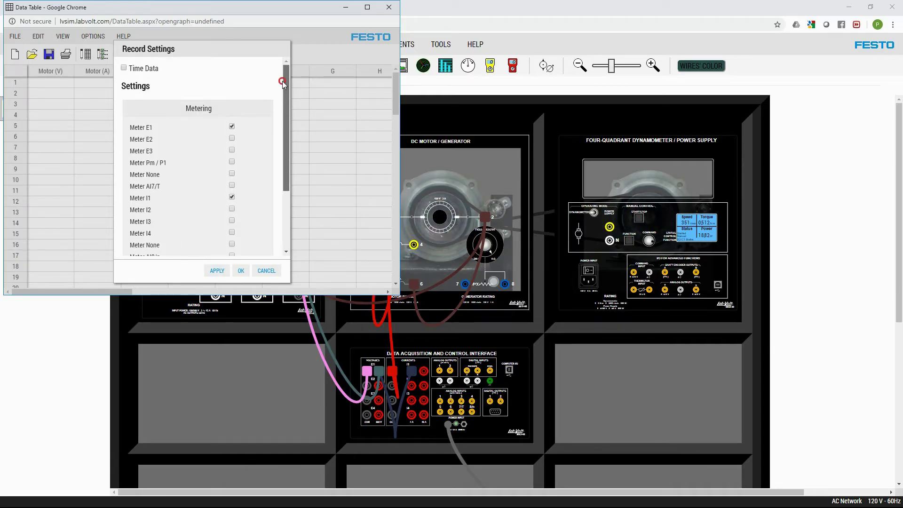
pyautogui.click(240, 270)
pyautogui.click(248, 184)
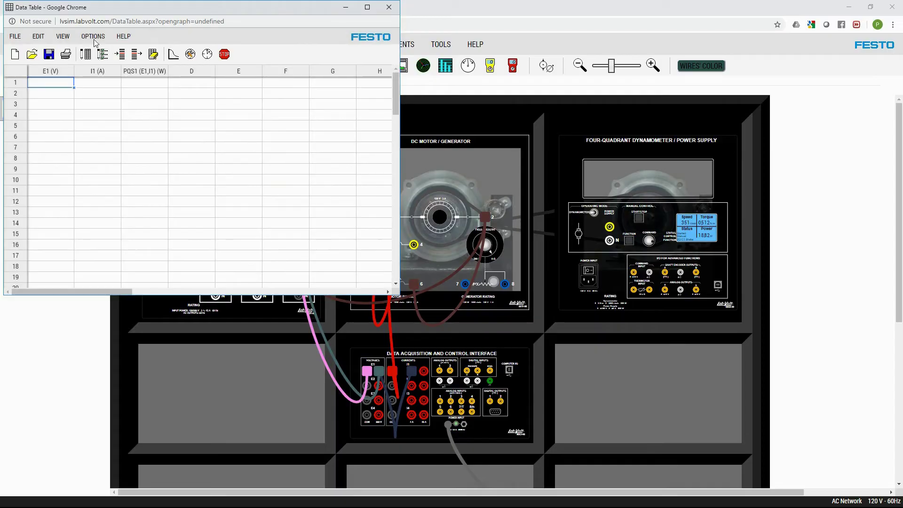
# Record the first row of readings: 25.67 V, 2.065 A and 53.03 W
pyautogui.moveTo(121, 7); pyautogui.dragTo(515, 65)
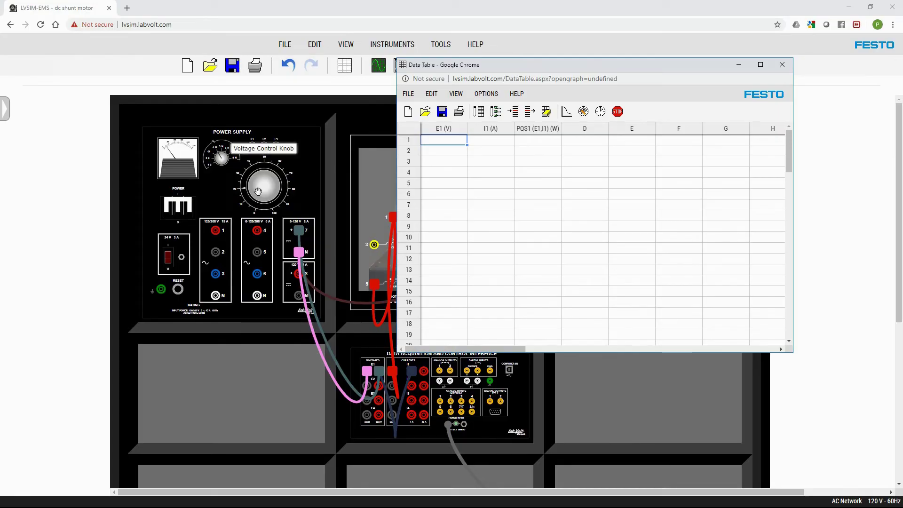
pyautogui.click(478, 114)
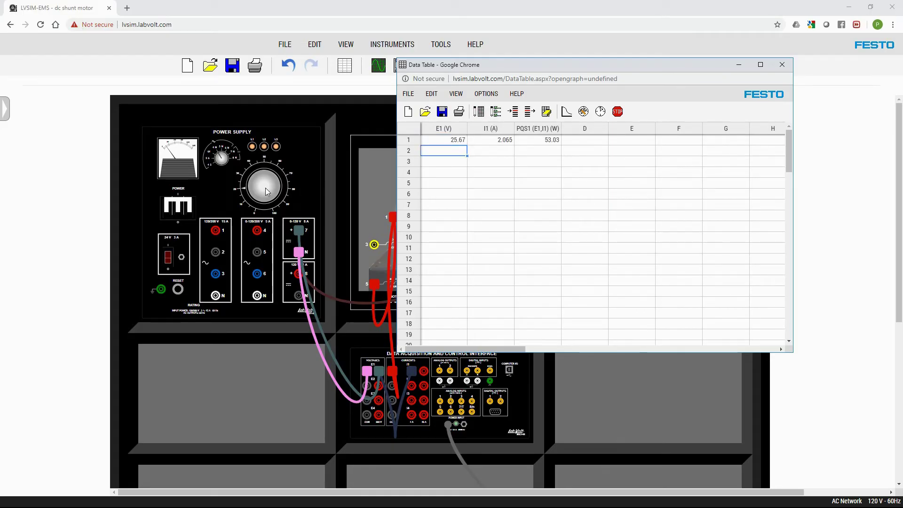
pyautogui.click(250, 190)
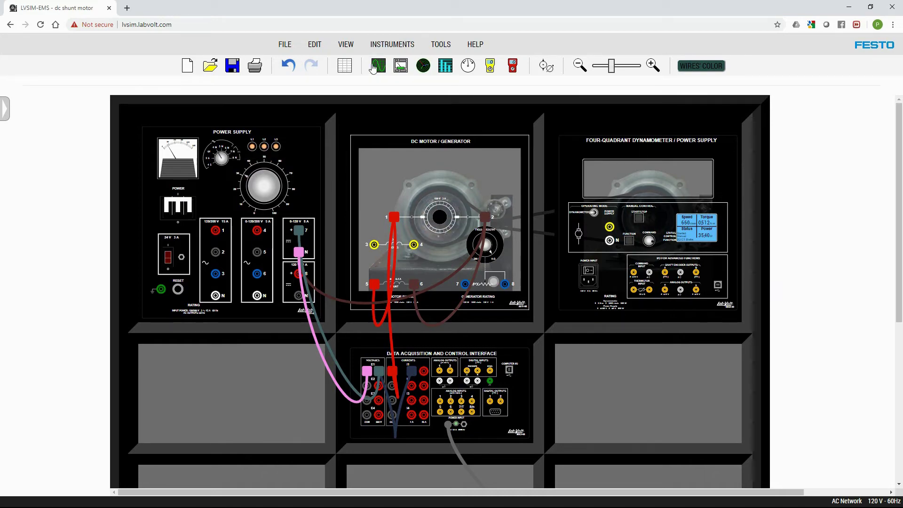
pyautogui.click(344, 66)
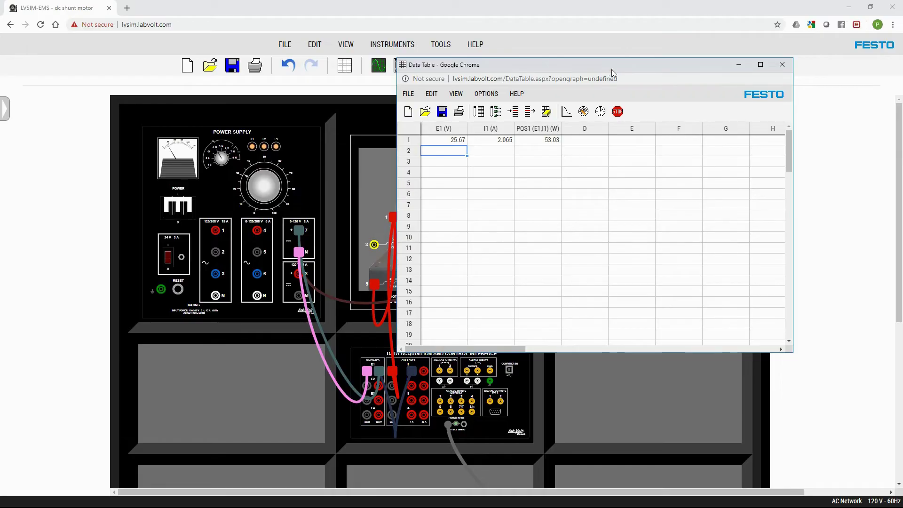
# Dock the Data Table and workbench side by side and record row 2 (42.47 V, 1.637 A, 69.56 W)
pyautogui.press('super+Right')
pyautogui.click(252, 220)
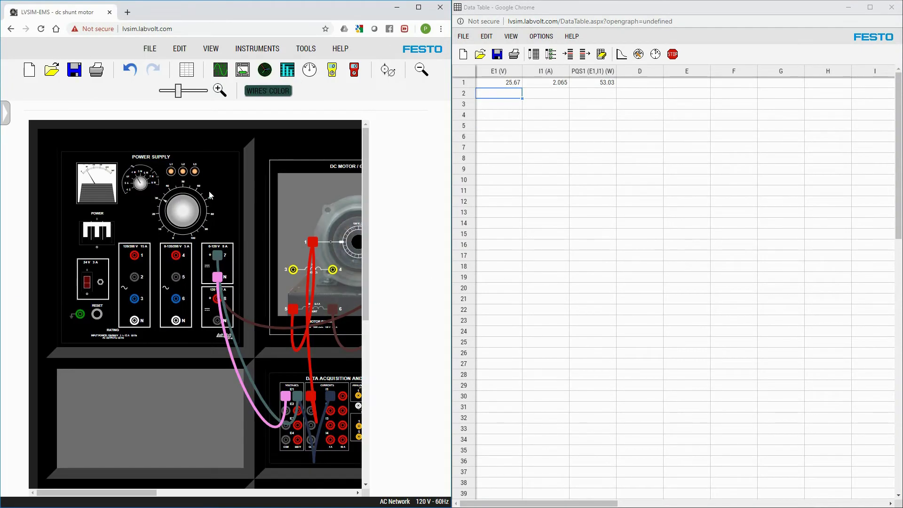
pyautogui.click(535, 57)
pyautogui.click(535, 56)
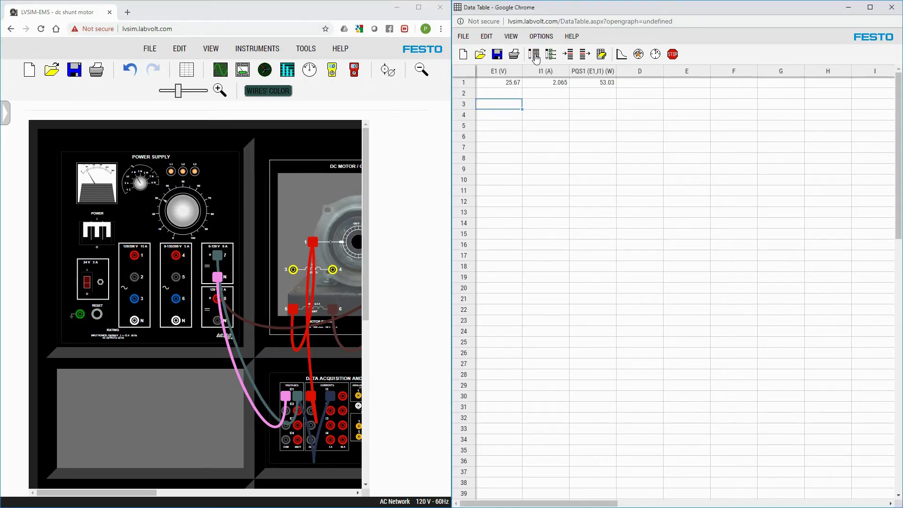
# Raise the supply voltage and record rows 3 and 4 (54.96 V and 68.96 V)
pyautogui.click(171, 206)
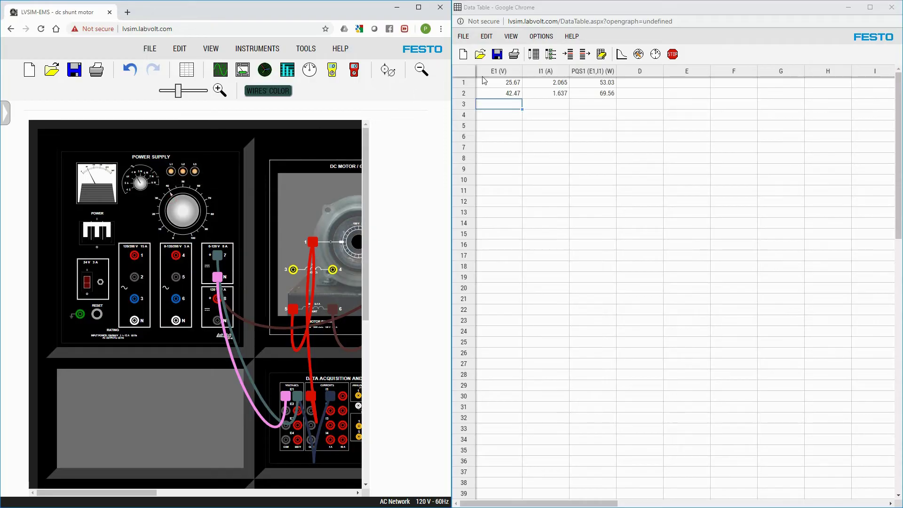
pyautogui.click(534, 54)
pyautogui.click(174, 201)
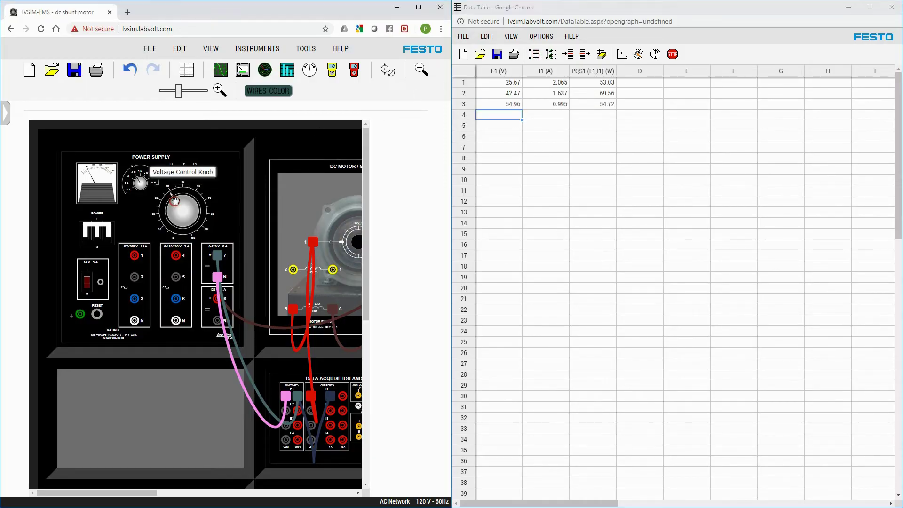
pyautogui.moveTo(177, 199); pyautogui.dragTo(187, 198)
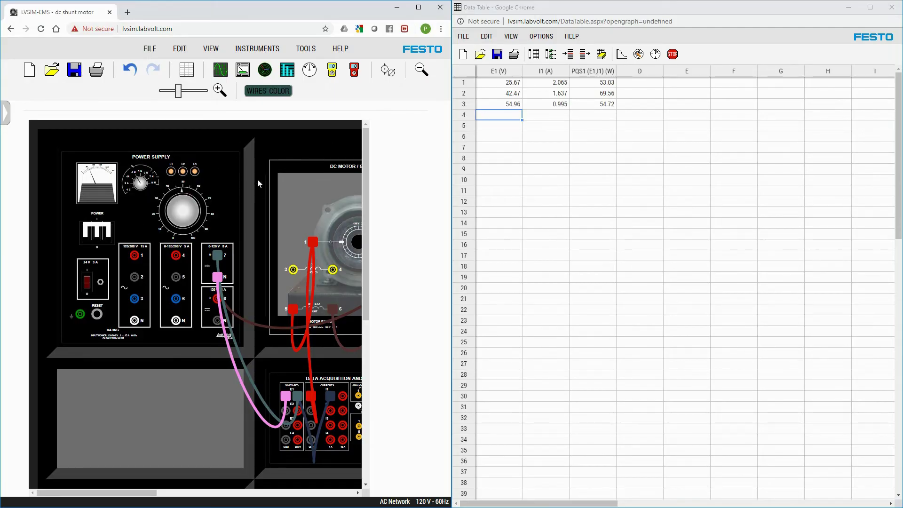
pyautogui.click(534, 54)
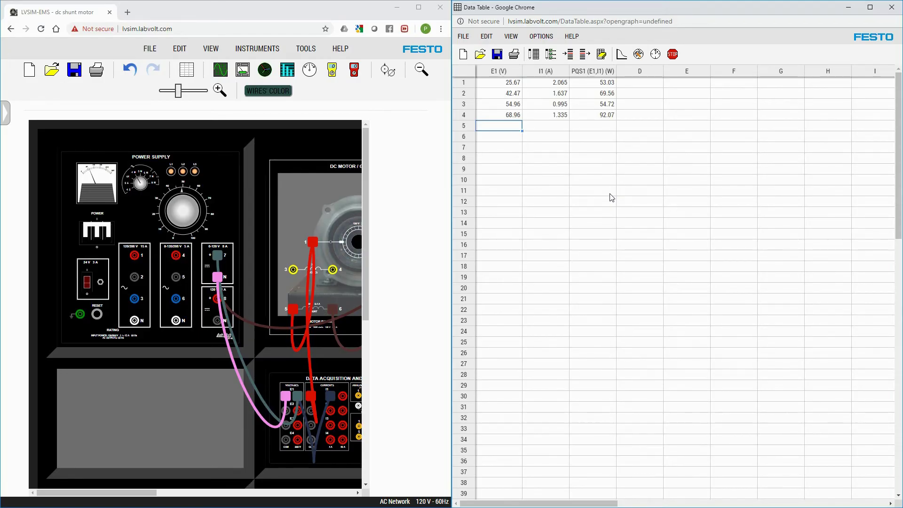
# Start exporting the Data Table readings, cancel the export, and bring up the HELP menu
pyautogui.click(464, 36)
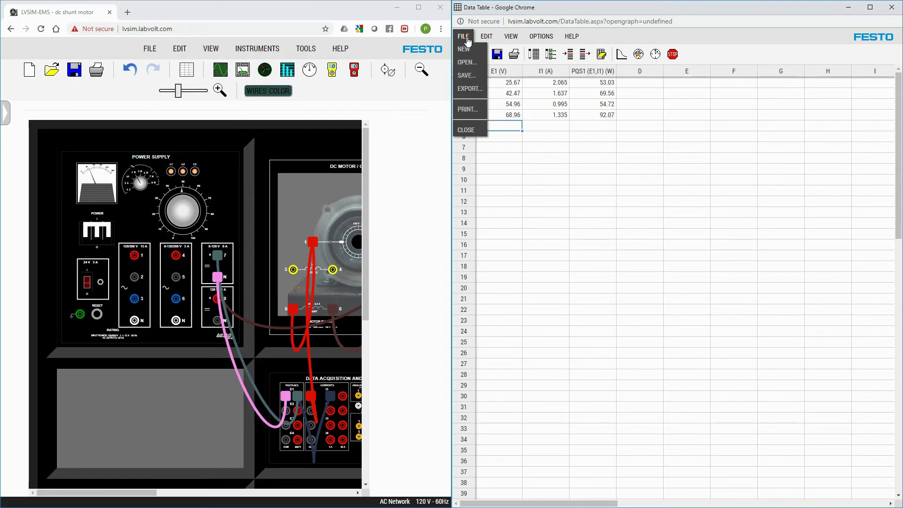
pyautogui.click(472, 88)
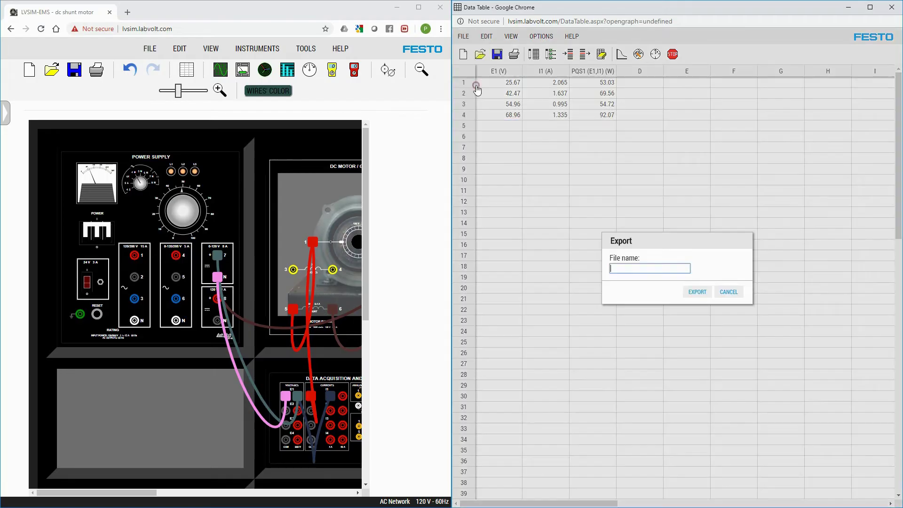
pyautogui.click(723, 294)
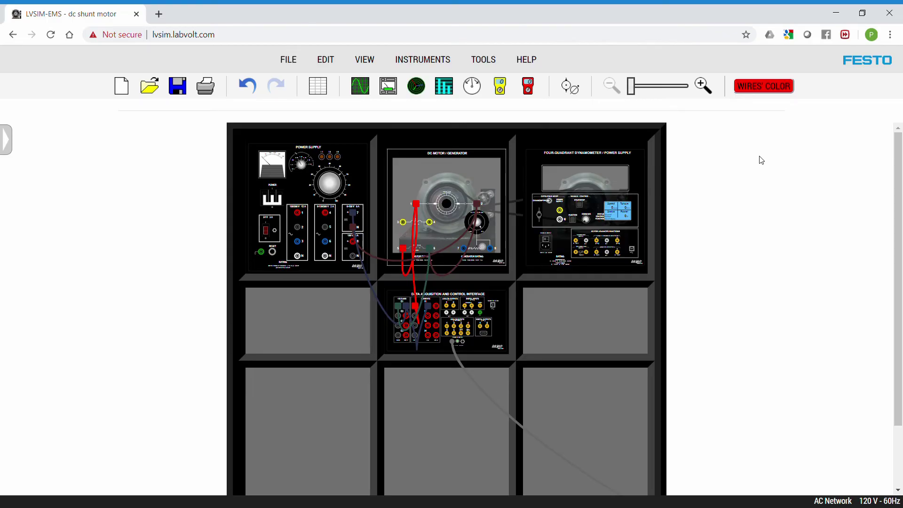
pyautogui.click(531, 60)
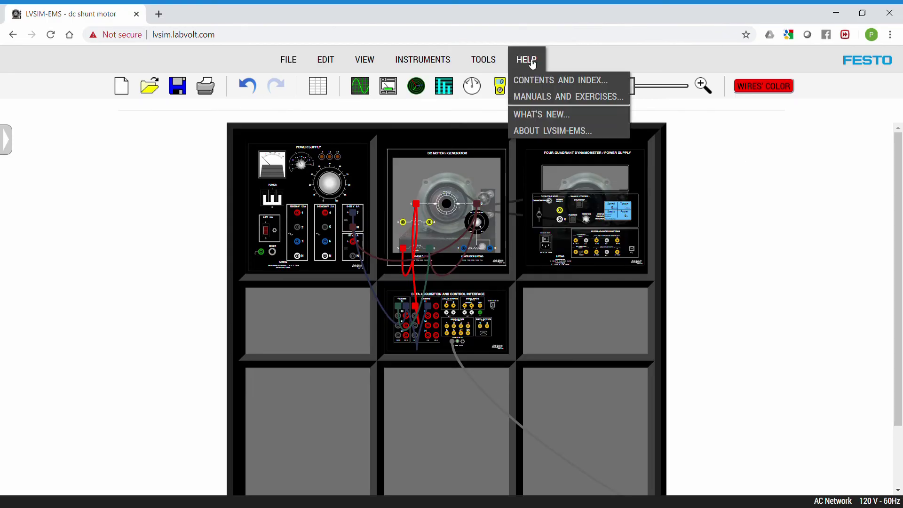
# Open Manuals and Exercises, scroll to 30328 - Power Circuits and Transformers, and open its manual PDF
pyautogui.click(526, 97)
pyautogui.scroll(-2, 198, 223)
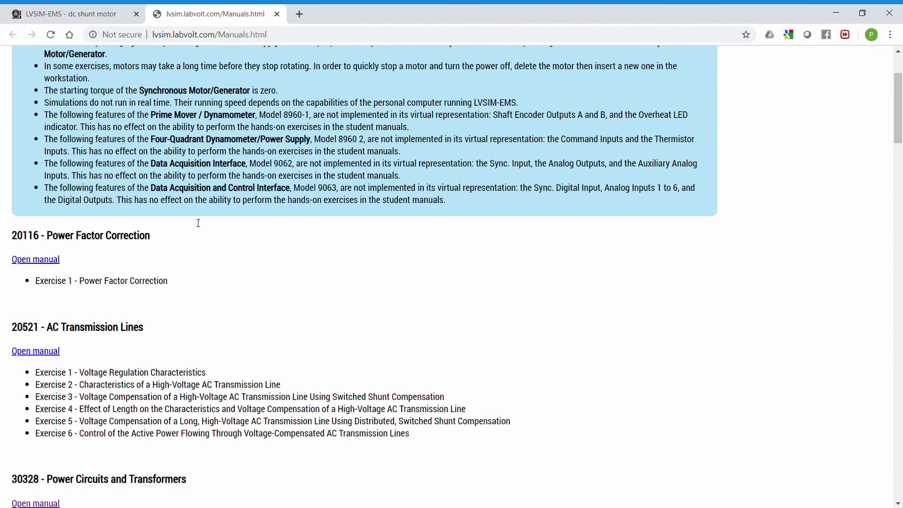
pyautogui.scroll(-1, 196, 223)
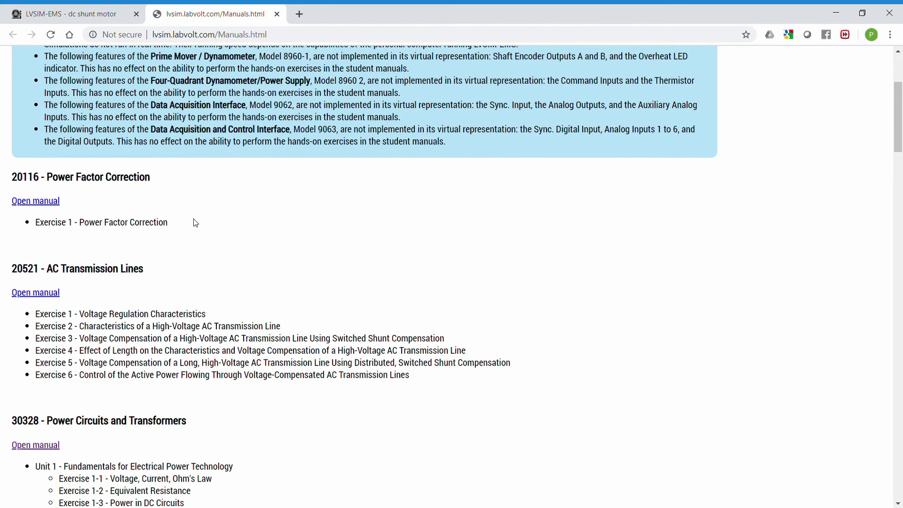
pyautogui.scroll(-1, 196, 223)
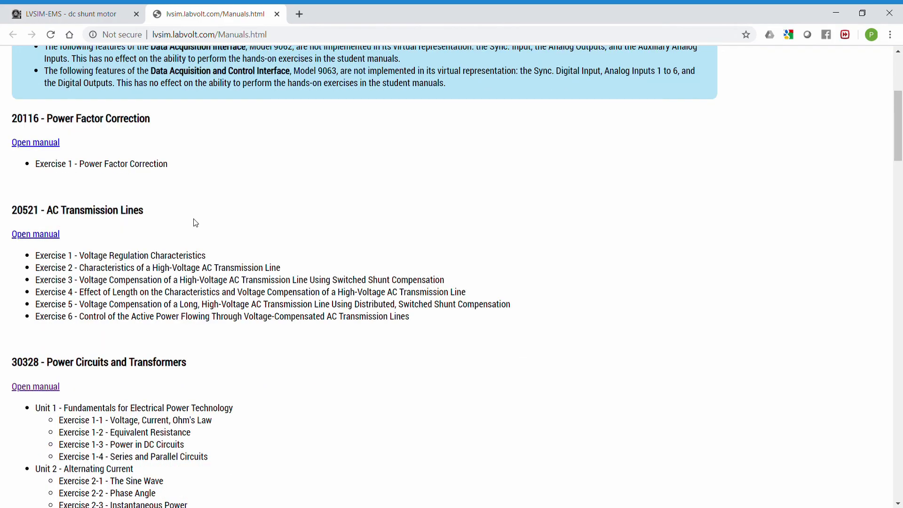
pyautogui.scroll(-1, 196, 223)
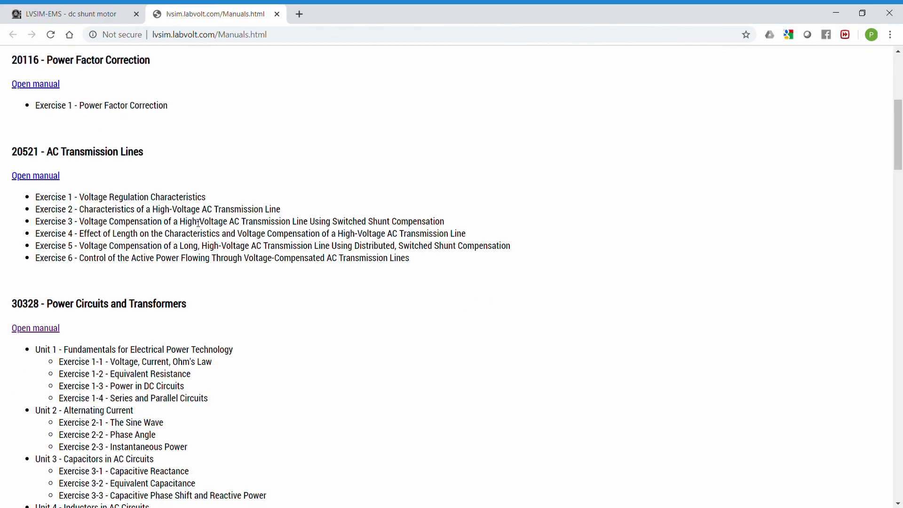
pyautogui.scroll(-3, 198, 223)
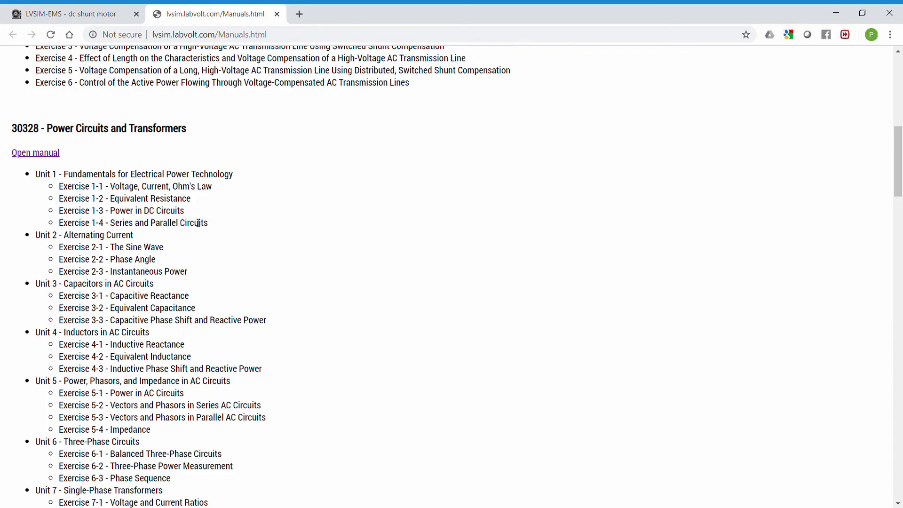
pyautogui.click(45, 155)
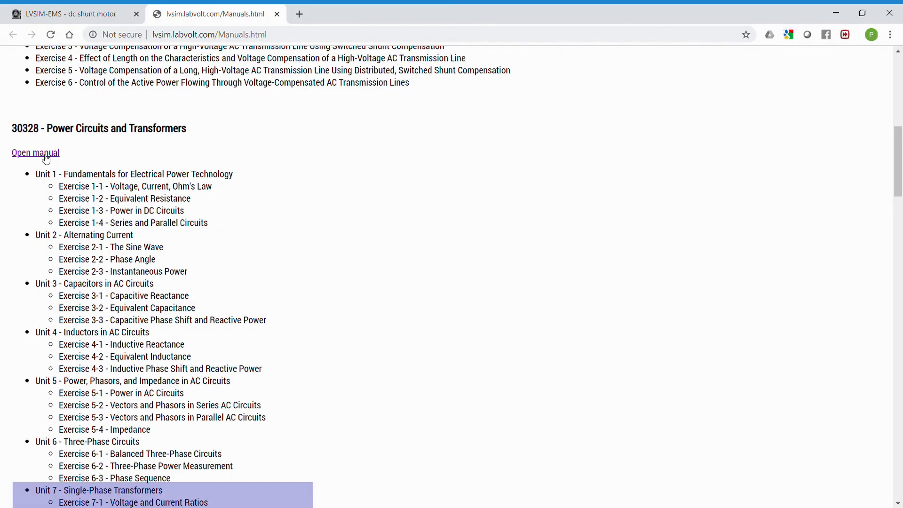
pyautogui.click(46, 156)
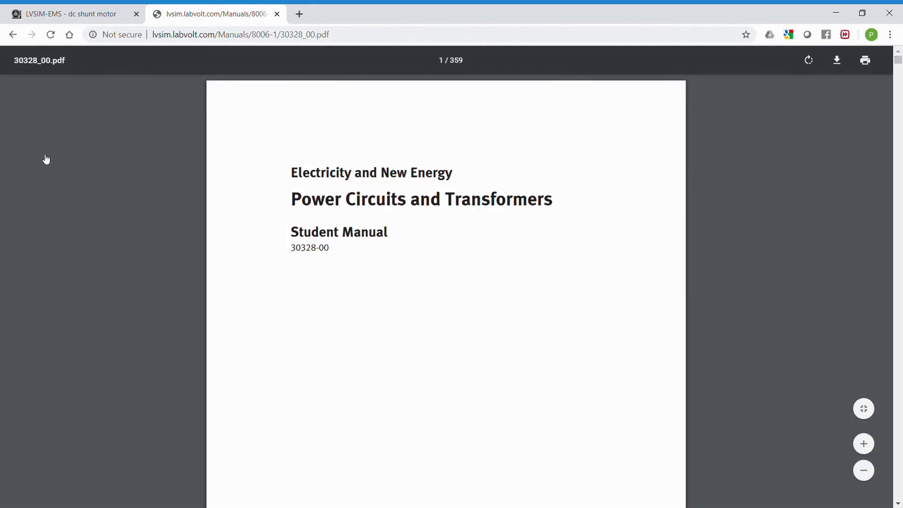
# Search the manual for 'unit 7' and jump to the next match
pyautogui.scroll(-20, 367, 201)
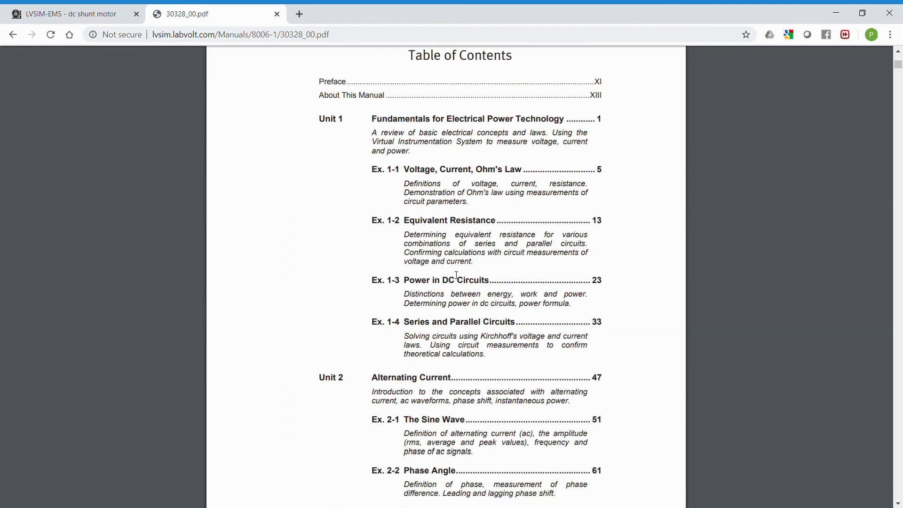
pyautogui.scroll(-12, 494, 176)
pyautogui.scroll(-20, 454, 268)
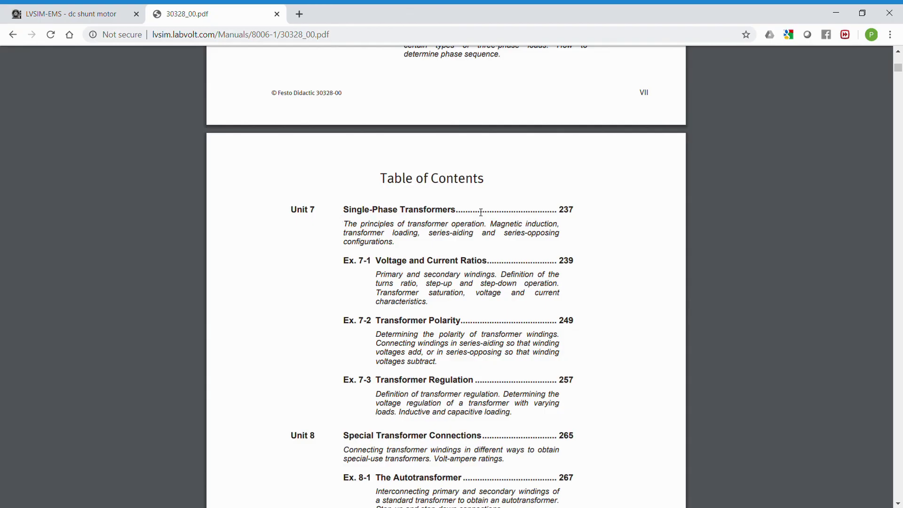
pyautogui.hotkey('ctrl', 'f')
pyautogui.write('unit 7')
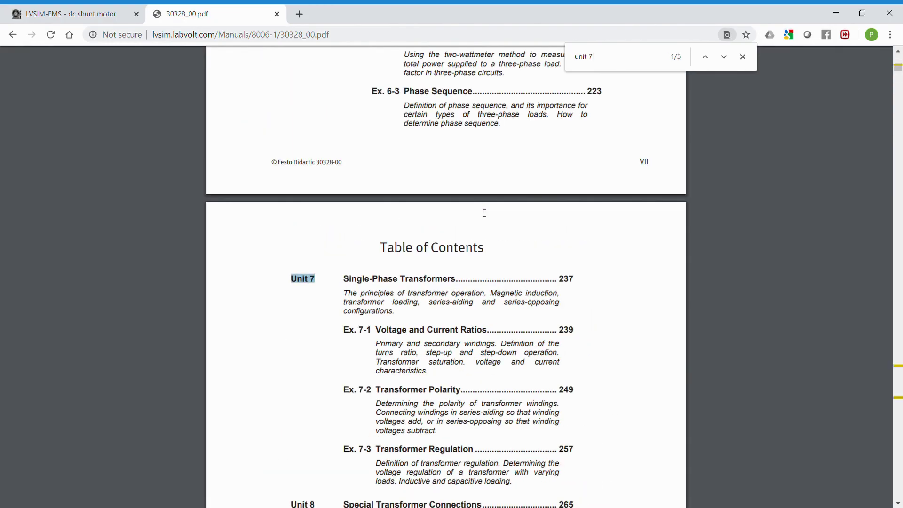
pyautogui.press('Return')
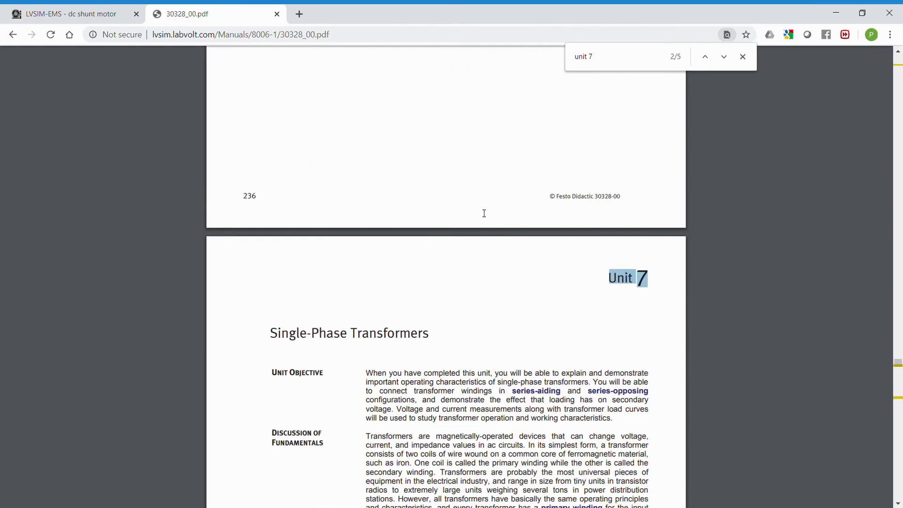
pyautogui.click(485, 303)
# Scroll to the Procedure of Exercise 7-1, Voltage and Current Ratios, on page 240
pyautogui.scroll(-5, 484, 303)
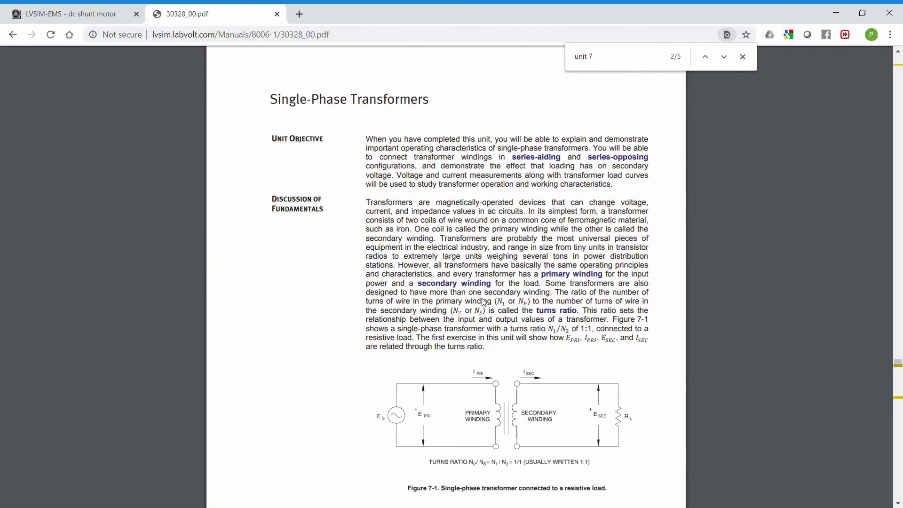
pyautogui.scroll(-20, 482, 330)
pyautogui.scroll(-3, 481, 331)
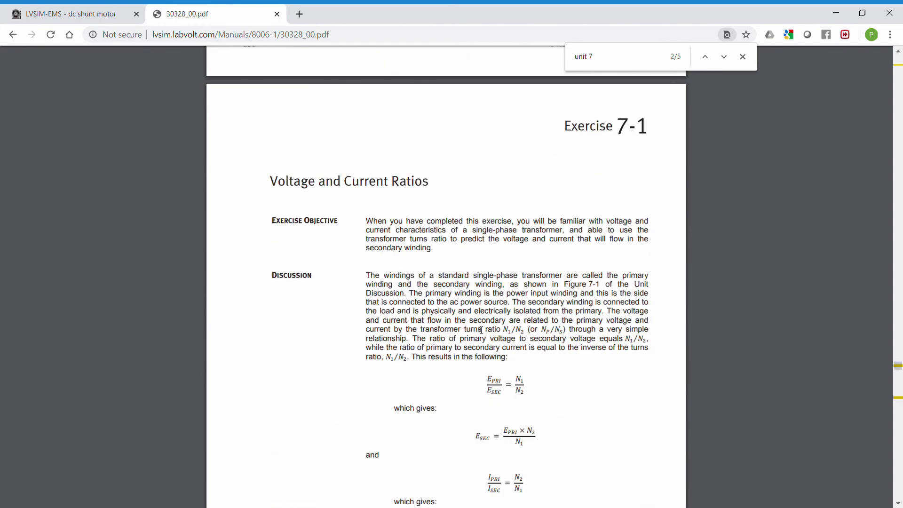
pyautogui.scroll(-18, 471, 325)
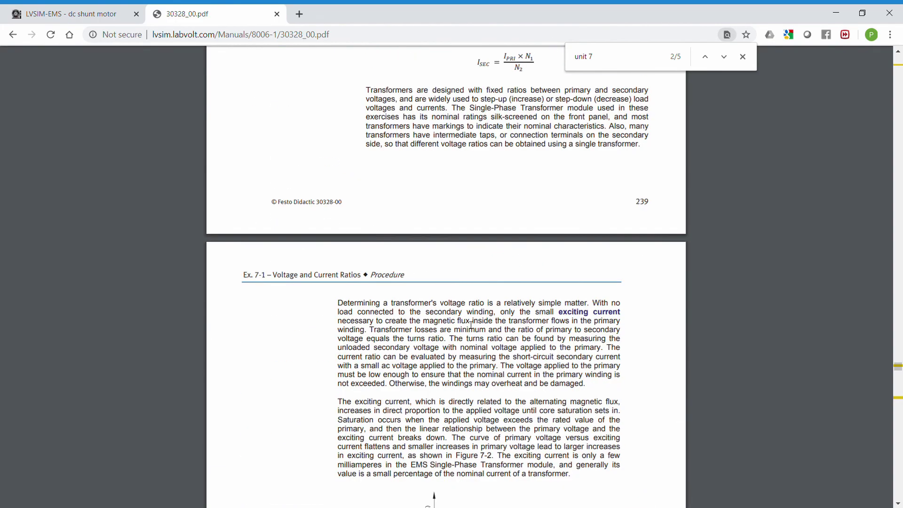
pyautogui.scroll(-3, 448, 356)
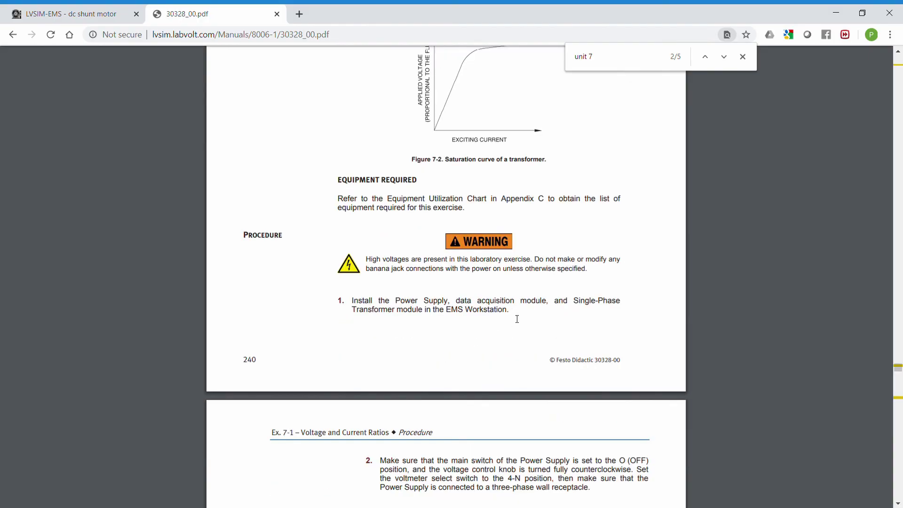
# Highlight the text of procedure steps 1–3 of Exercise 7-1
pyautogui.moveTo(517, 319); pyautogui.dragTo(351, 301)
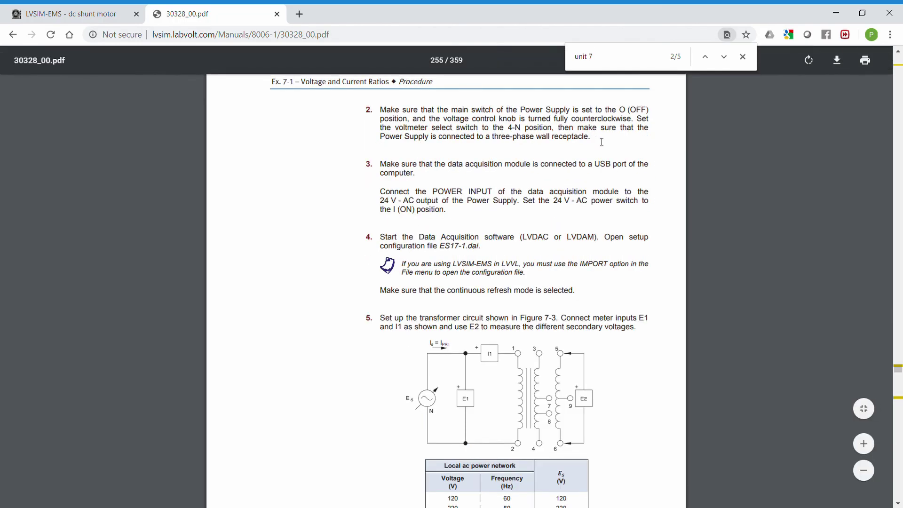
pyautogui.moveTo(602, 142); pyautogui.dragTo(383, 105)
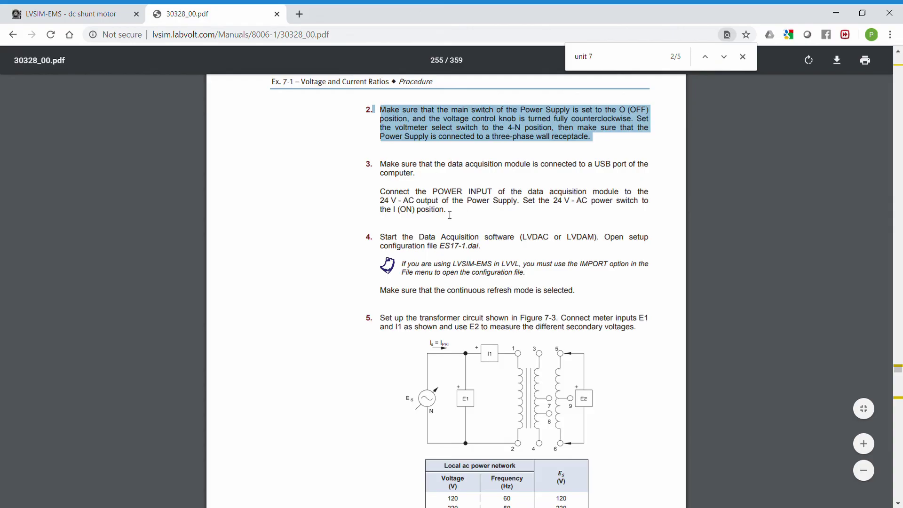
pyautogui.moveTo(450, 215); pyautogui.dragTo(376, 166)
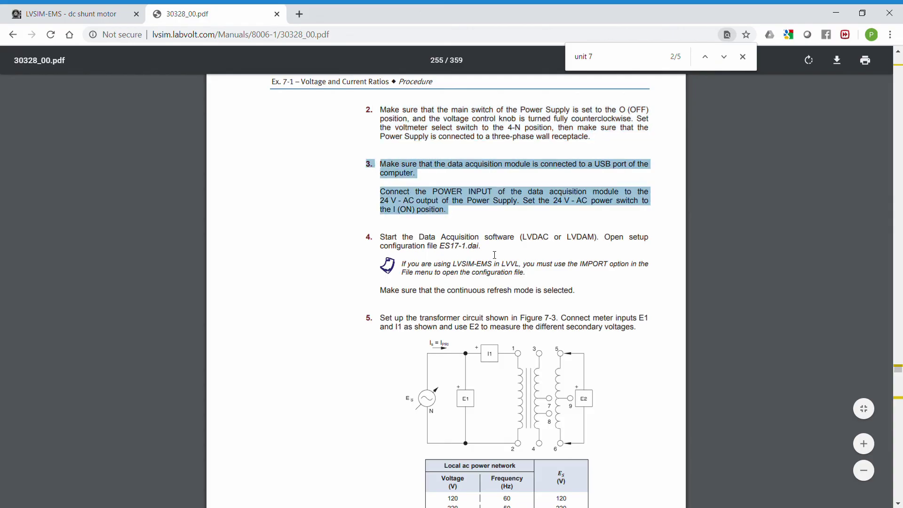
# Read on through the procedure to steps 9 and 10 and the Figure 7-4 short-circuit measurement
pyautogui.scroll(-2, 585, 301)
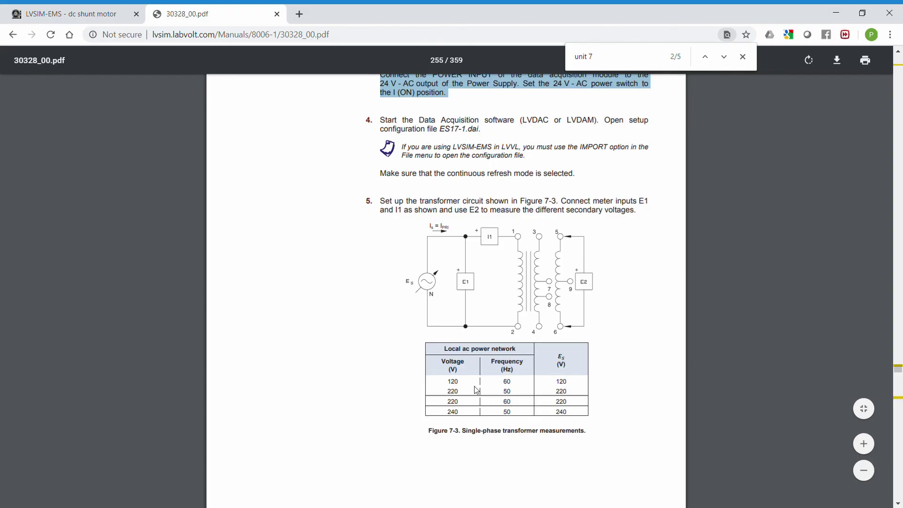
pyautogui.scroll(3, 477, 393)
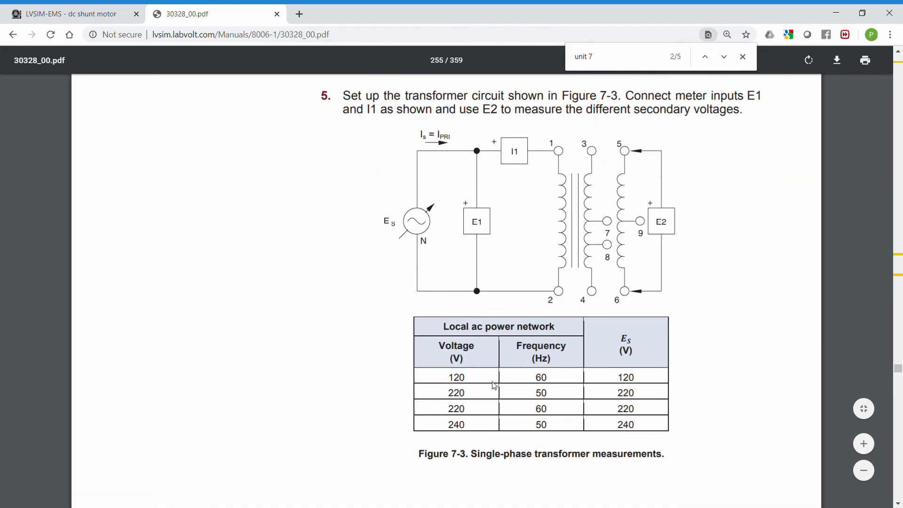
pyautogui.scroll(-10, 400, 335)
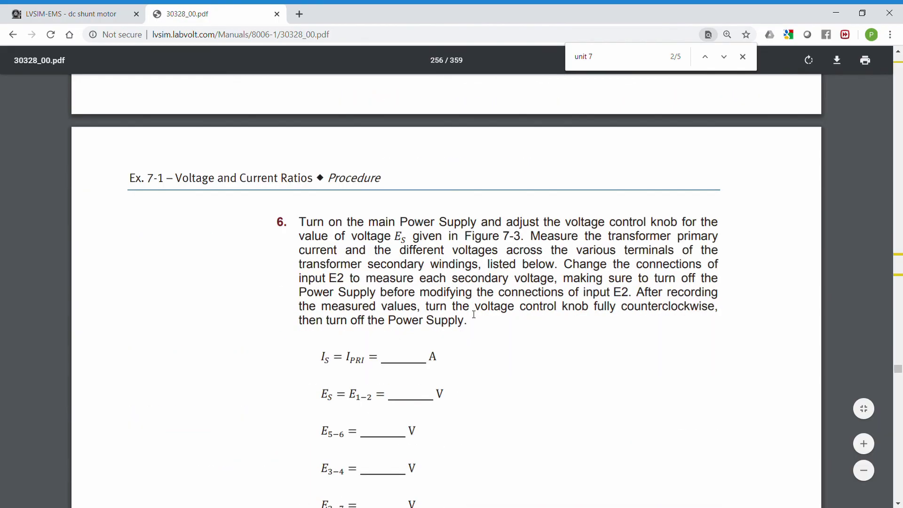
pyautogui.scroll(-8, 475, 314)
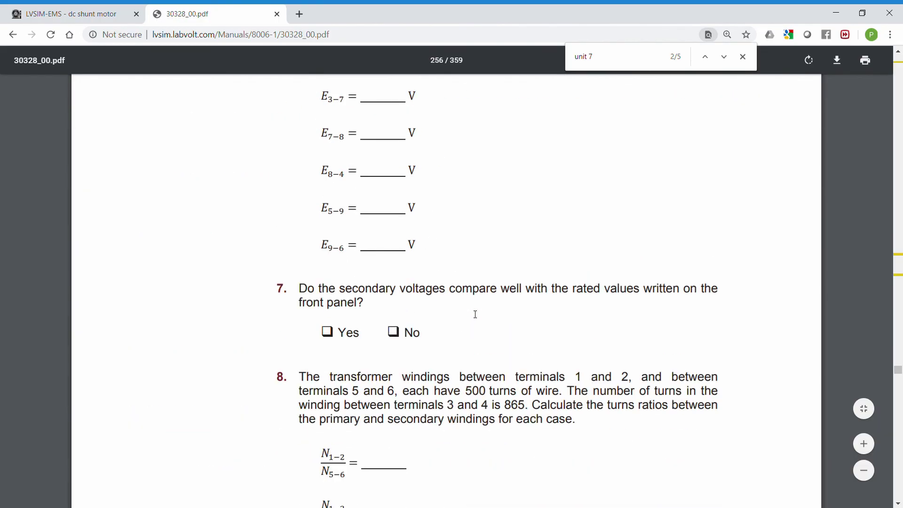
pyautogui.scroll(-6, 475, 314)
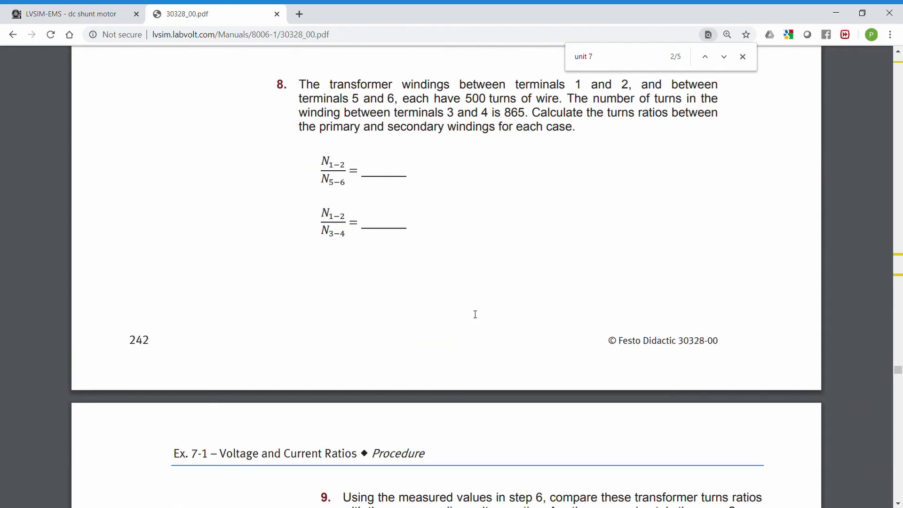
pyautogui.scroll(-6, 474, 313)
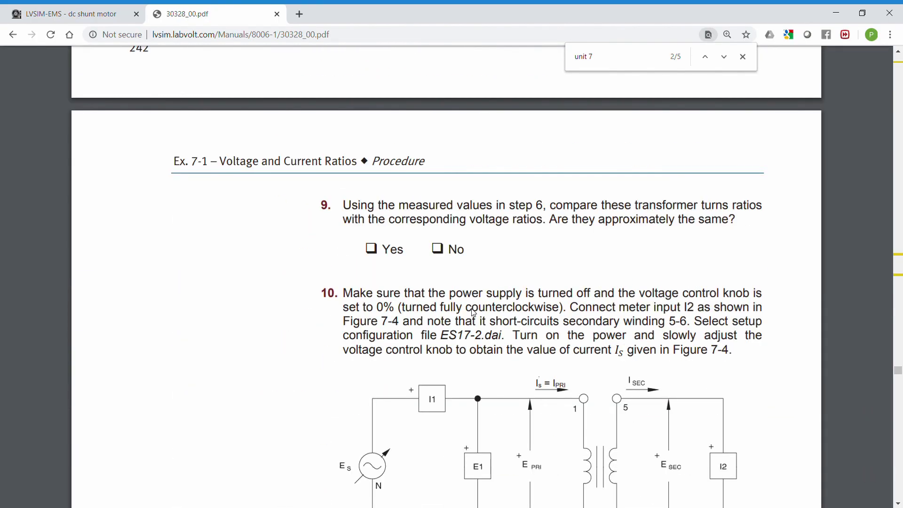